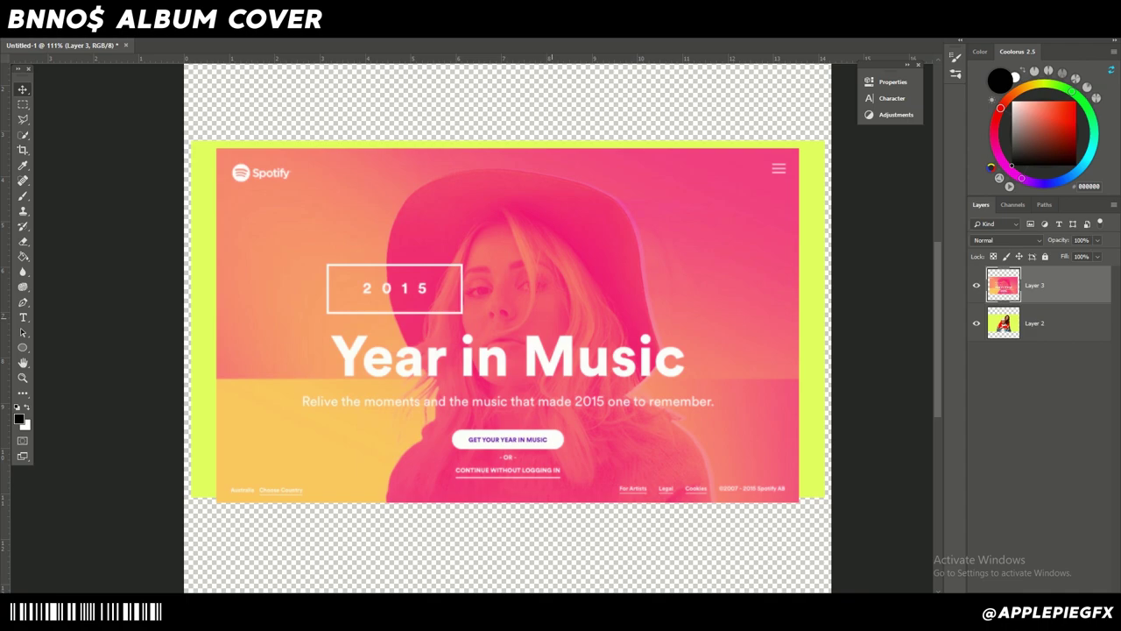
Delete the Spotify "Year in Music" reference image layer above the photo of the two men
left_click(1036, 323)
left_click(1035, 286)
key("Delete")
scroll(472, 331, "down", 3)
scroll(472, 330, "up", 2)
scroll(554, 391, "up", 2)
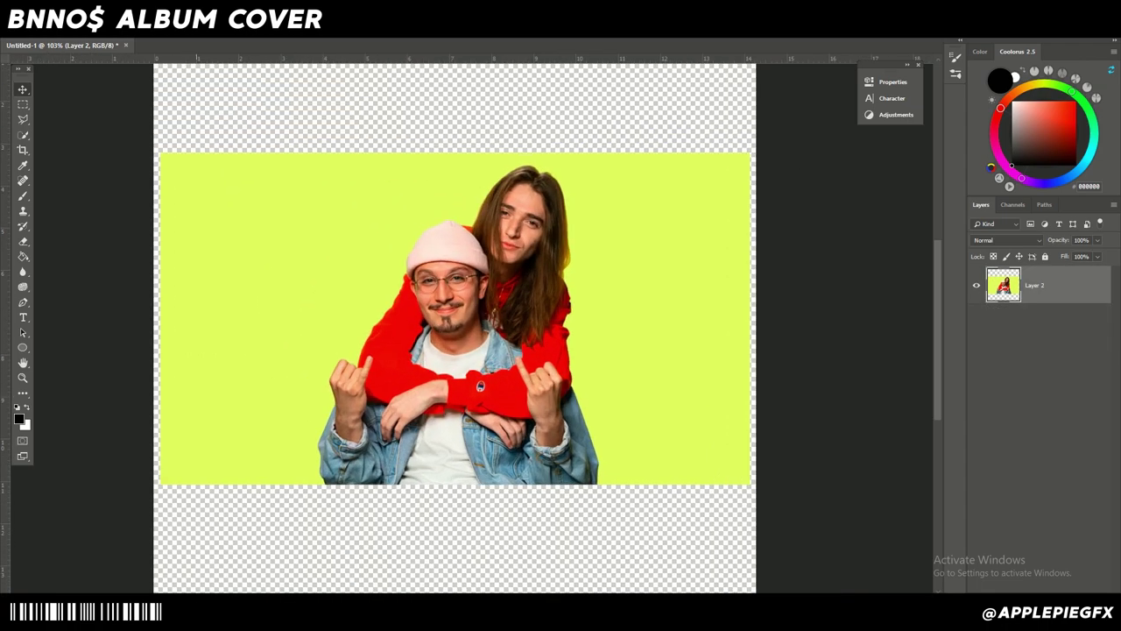
Try to remove the lime background on both sides of the two men using the Quick Selection tool
left_click(22, 135)
left_click_drag(225, 244, 226, 312)
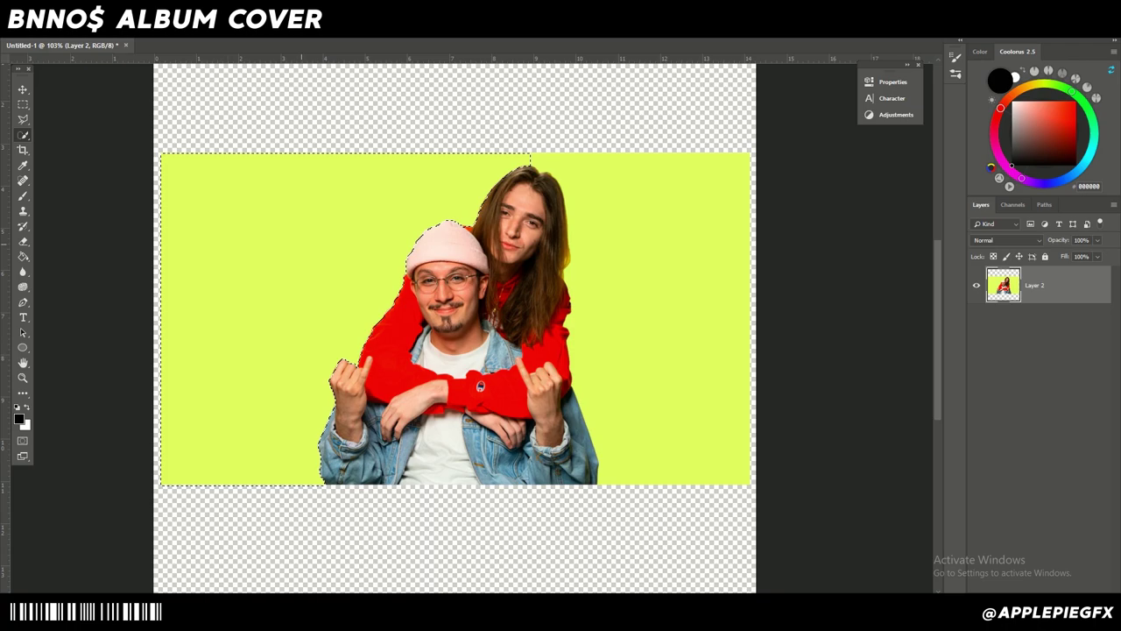
left_click(636, 280)
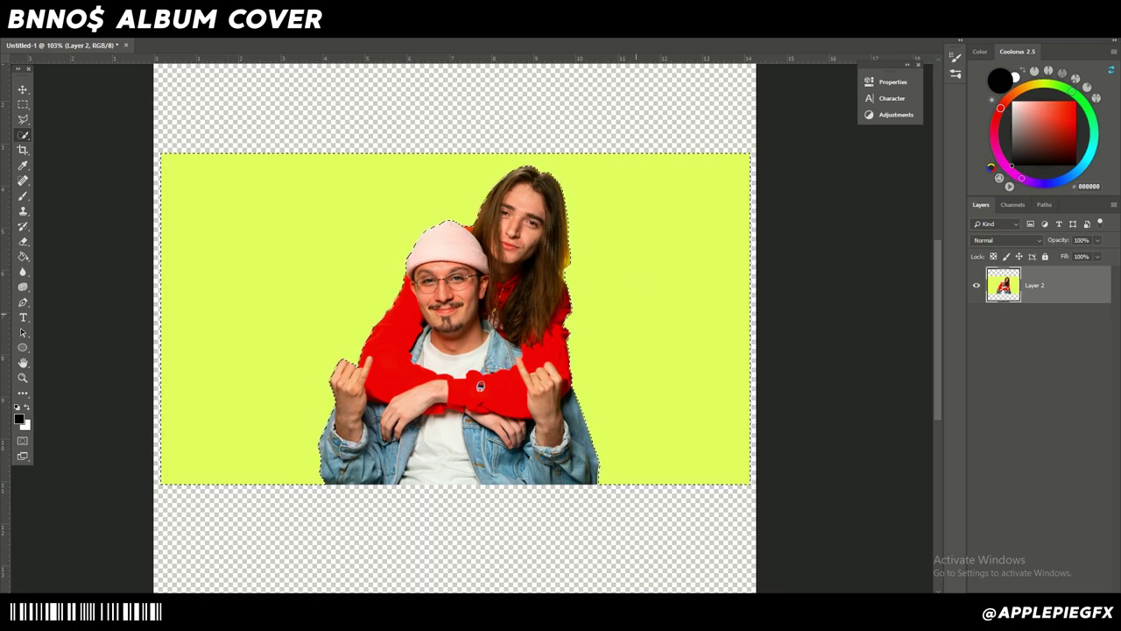
key("Delete")
key("ctrl+d")
Undo the Quick Selection background removal and its selection
key("ctrl+z")
key("ctrl+z")
key("ctrl+z")
key("ctrl+z")
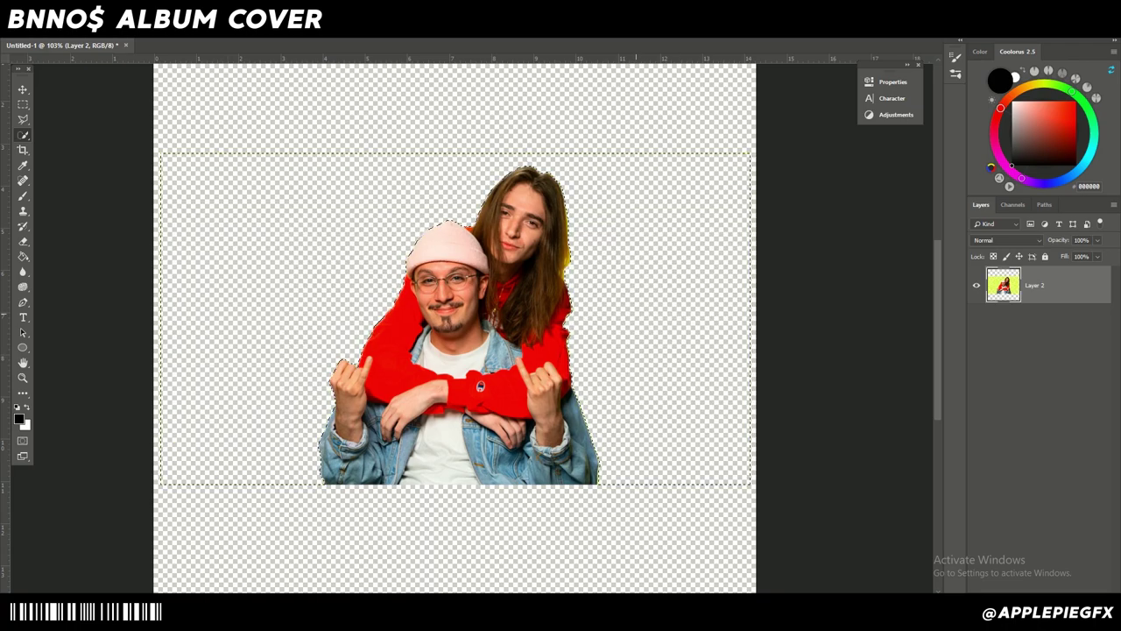
Select the lime background with Color Range at fuzziness 139 and delete it from the photo
left_click(151, 6)
left_click(175, 122)
left_click(225, 200)
mouse_move(899, 198)
left_mouse_down()
mouse_move(874, 198)
mouse_move(901, 198)
left_mouse_up()
left_click(667, 265)
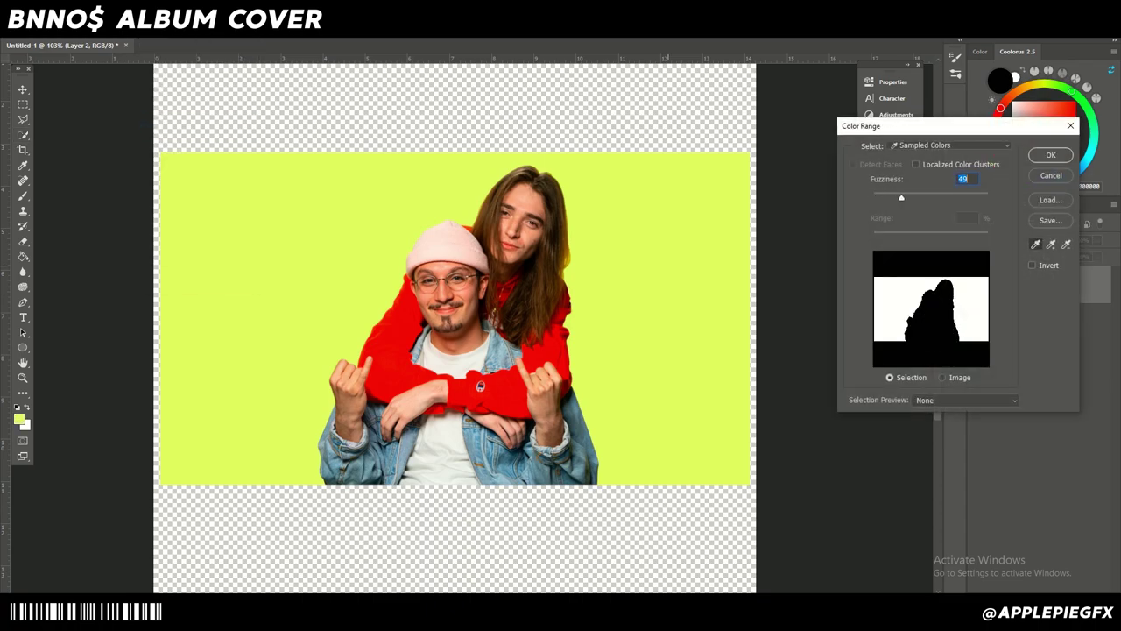
type("139")
key("Return")
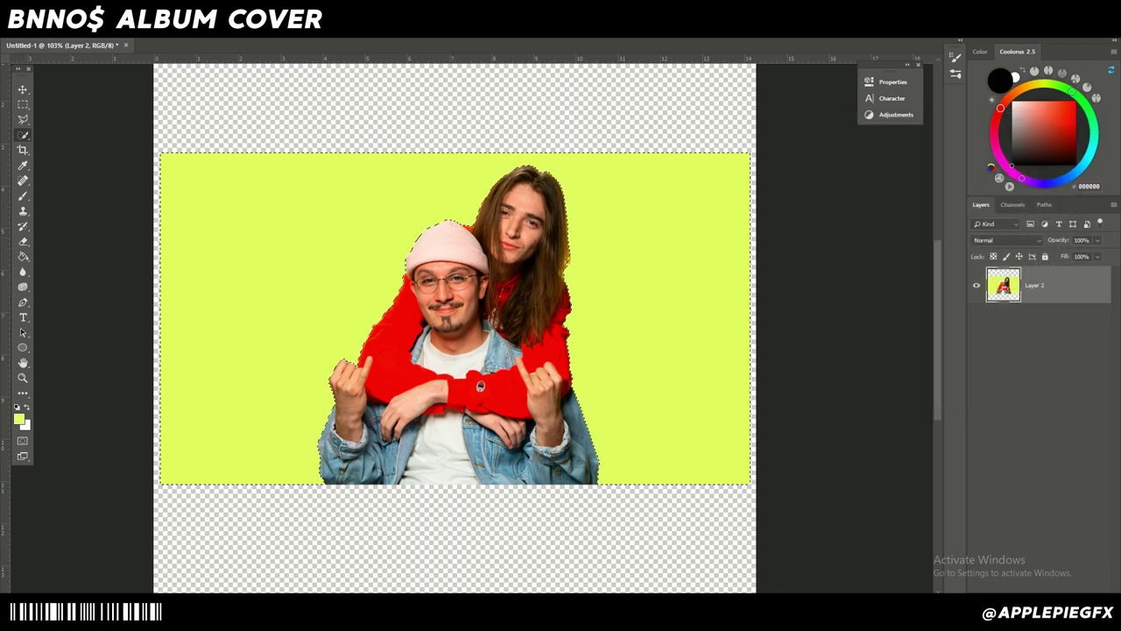
key("Delete")
key("ctrl+d")
Enlarge the cutout of the two men and rest it on the canvas's bottom edge, slightly left of centre
key("ctrl+0")
scroll(472, 330, "down", 1)
key("ctrl+t")
left_click_drag(563, 234, 600, 191)
left_click_drag(550, 258, 537, 277)
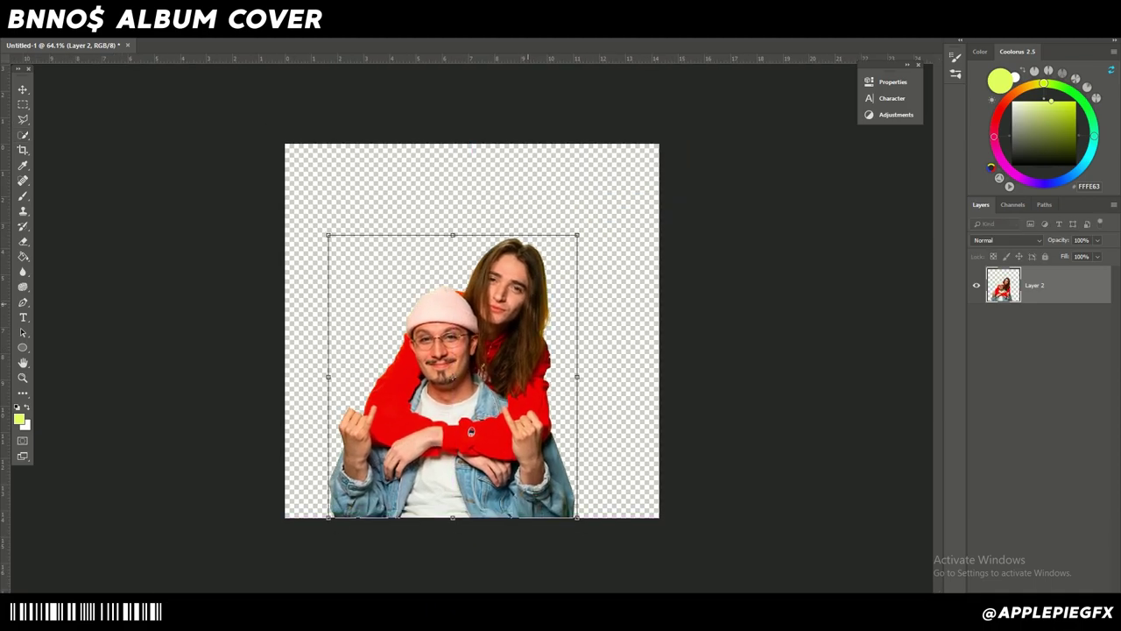
key("Return")
key("w")
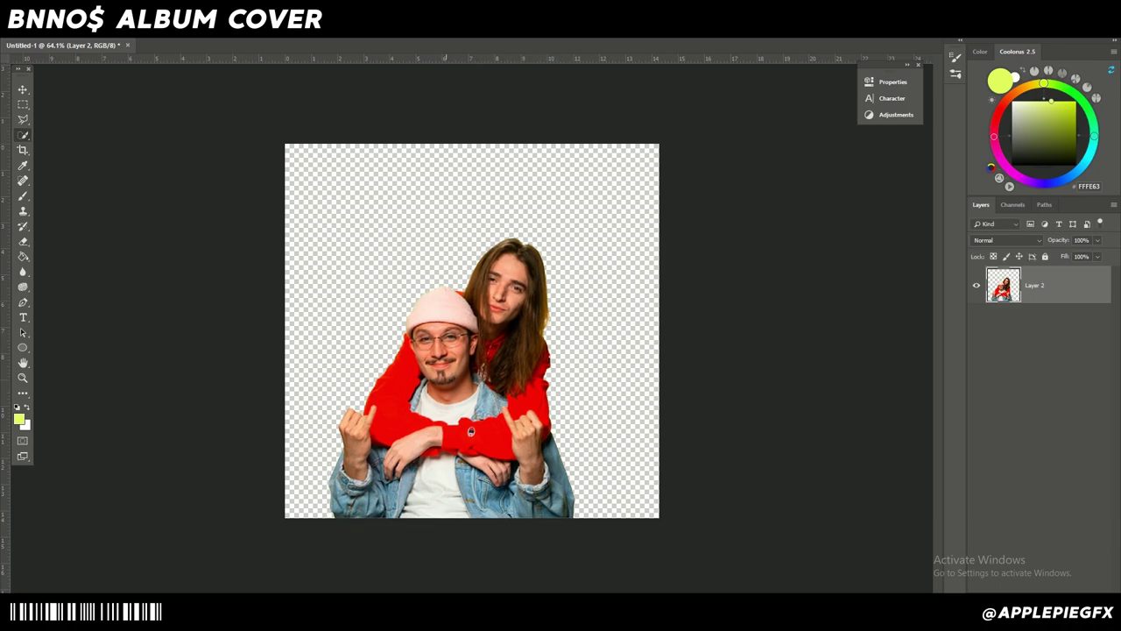
scroll(452, 373, "up", 8)
scroll(454, 380, "down", 6)
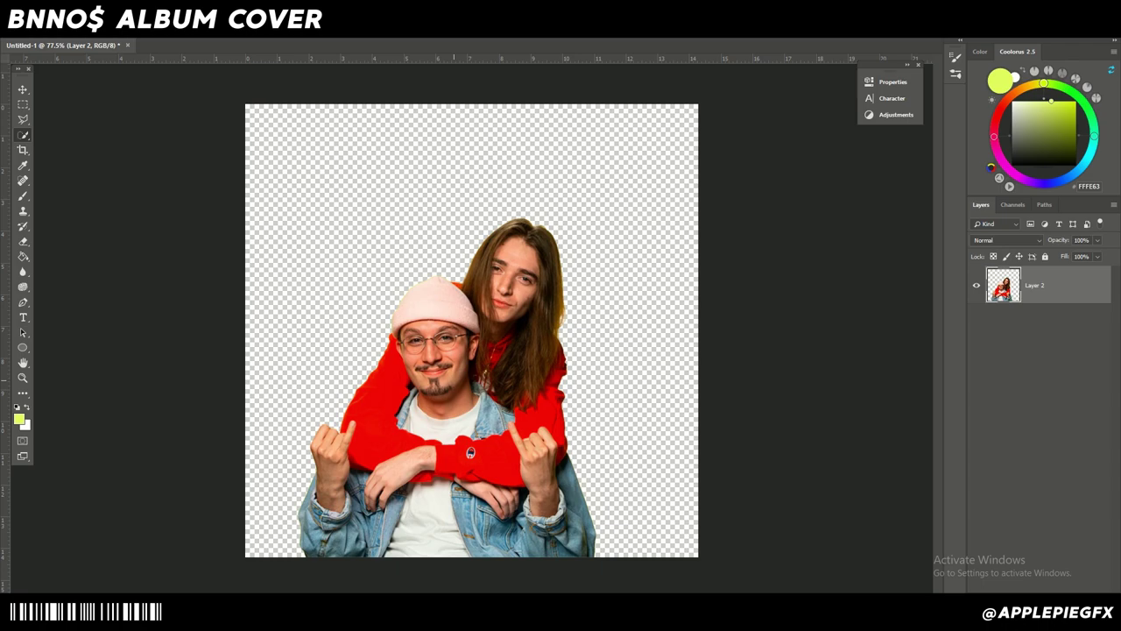
Add a new layer beneath the cutout and fill it with black (000000)
key("ctrl+shift+alt+n")
left_click_drag(1036, 286, 1035, 335)
key("g")
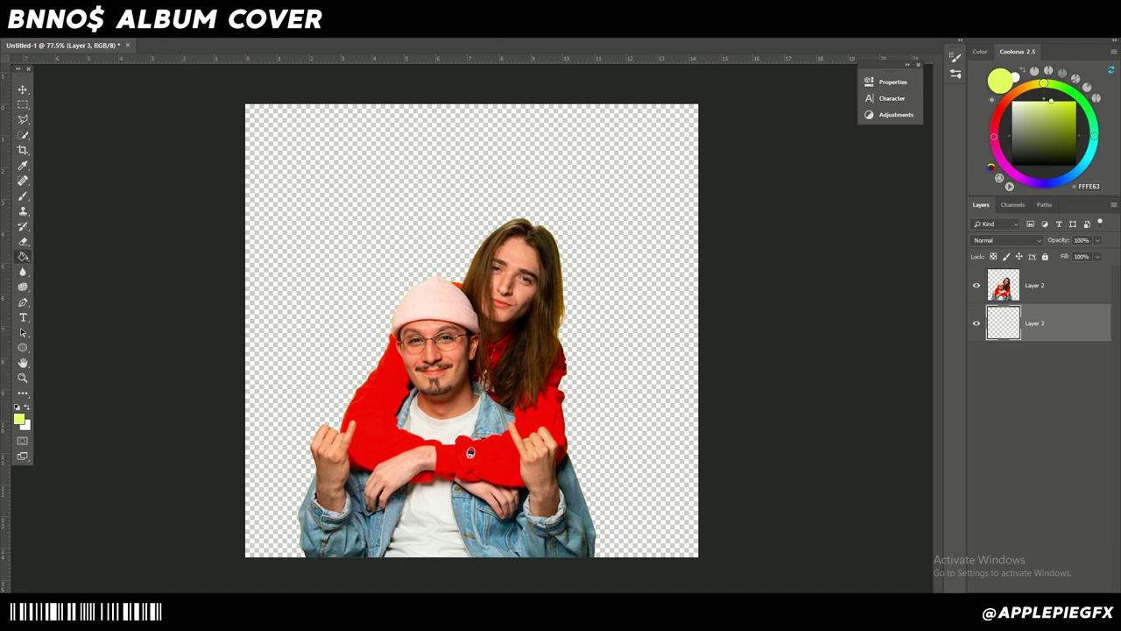
left_click(19, 419)
type("000000")
key("Return")
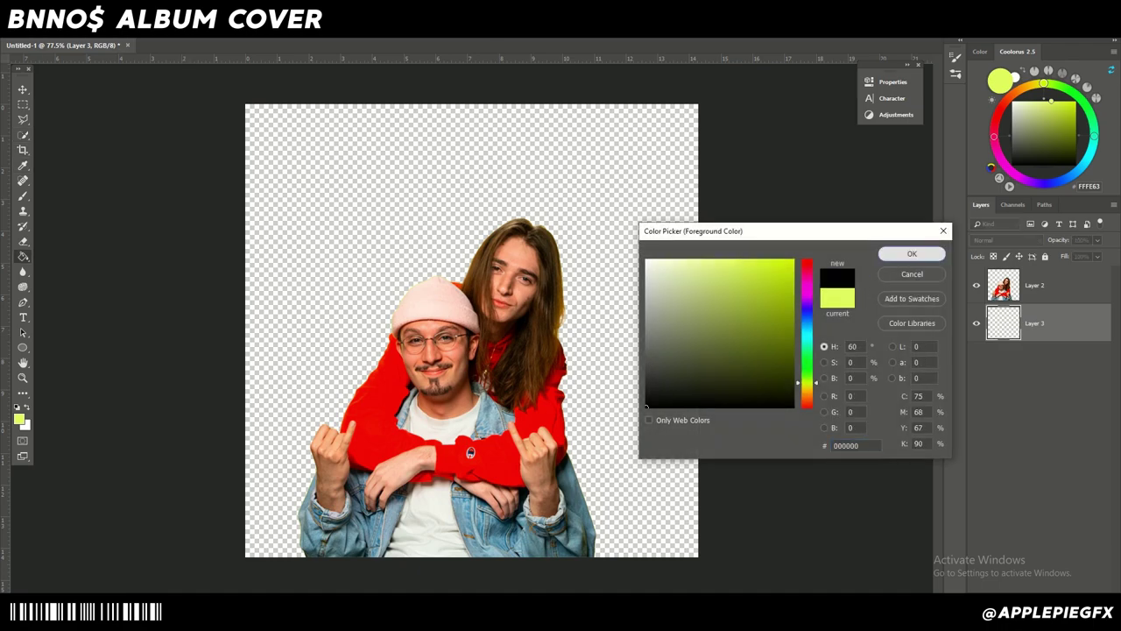
left_click(571, 271)
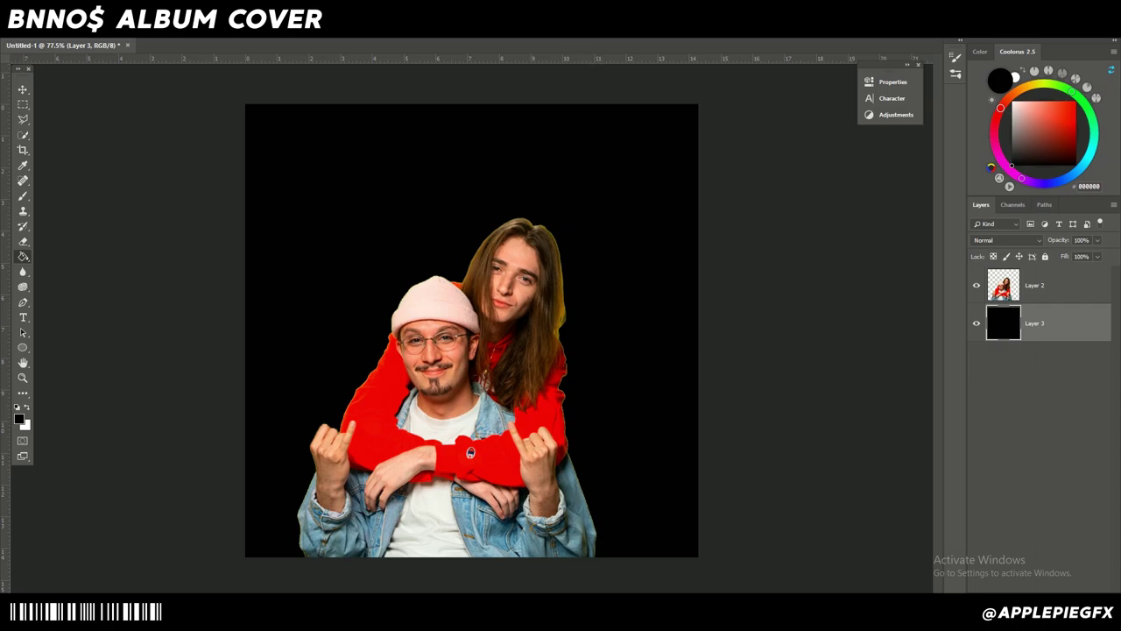
Add a Gradient Map adjustment layer at the top of the layer stack and open its gradient for editing
left_click(894, 115)
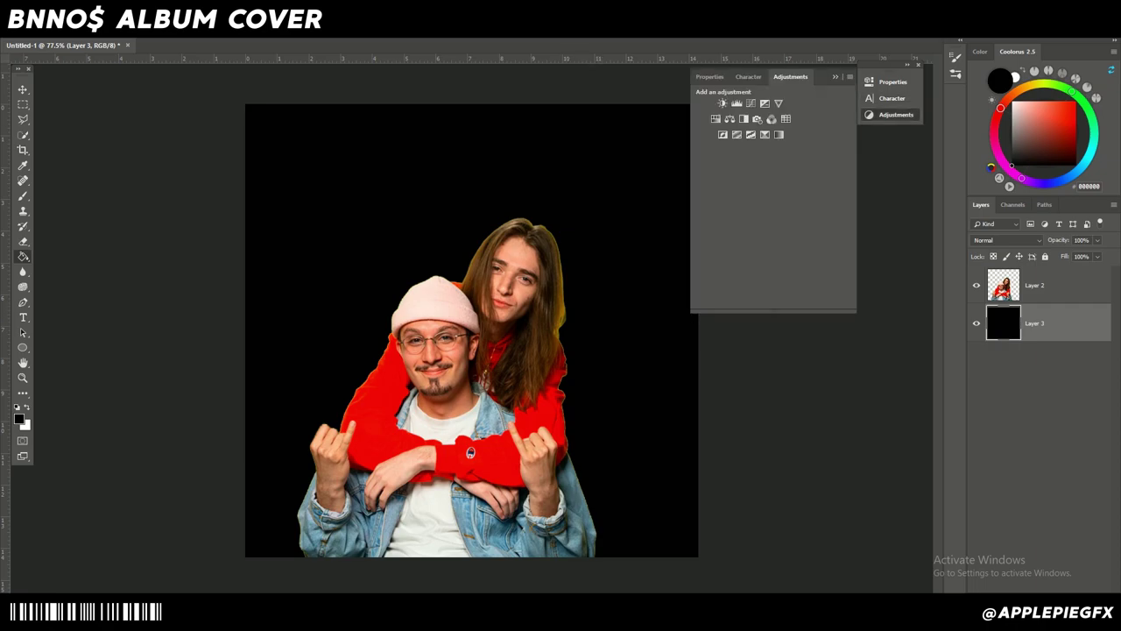
left_click(893, 115)
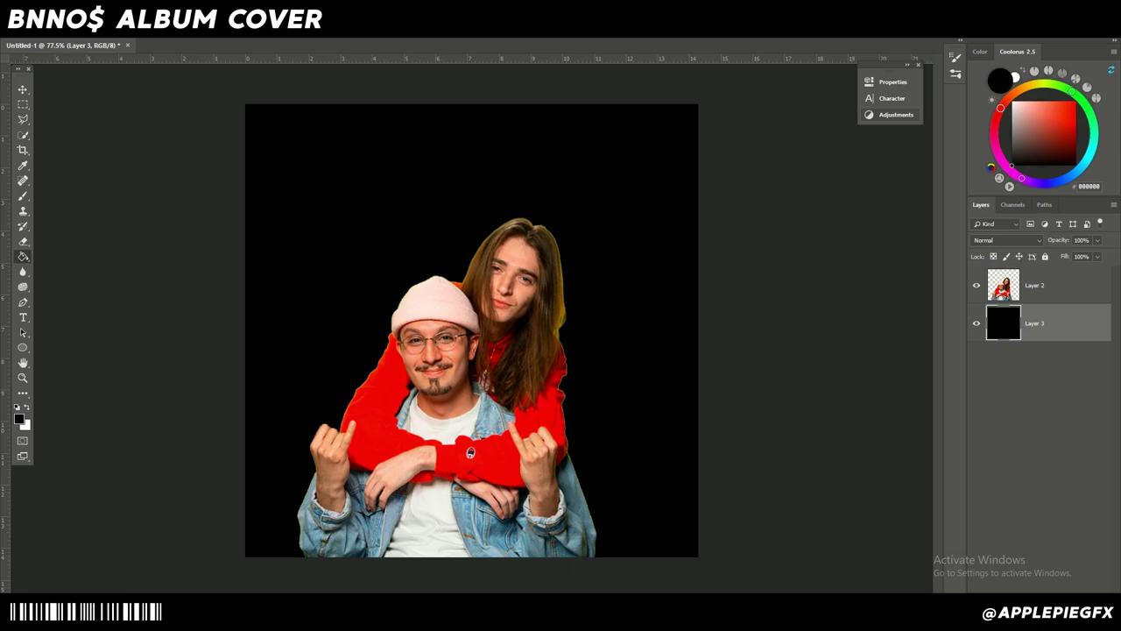
left_click(893, 115)
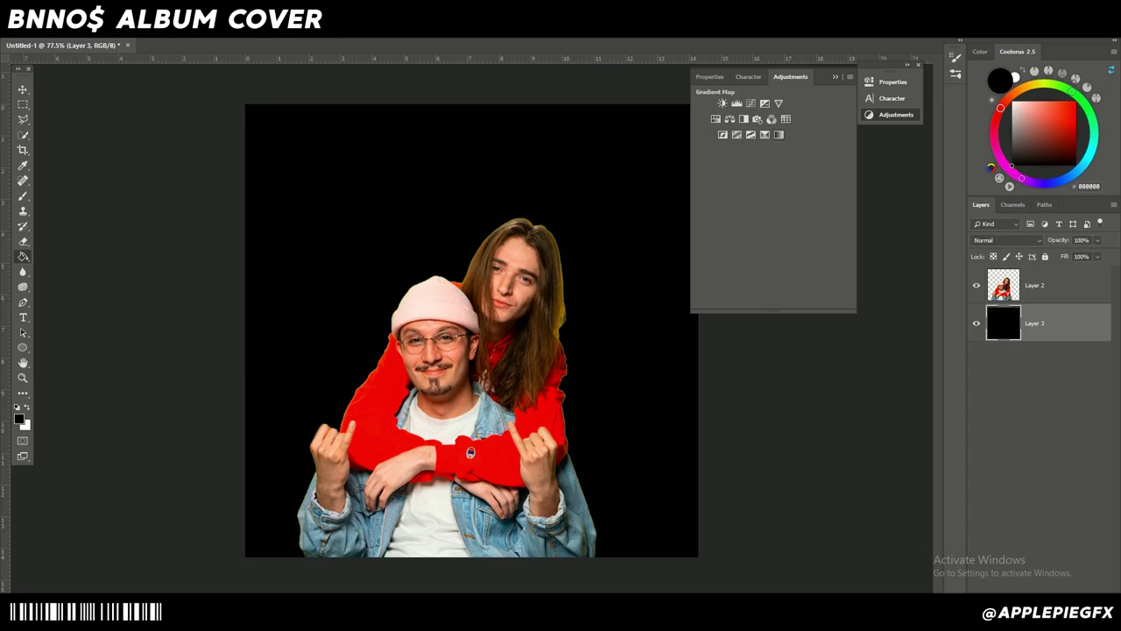
left_click(765, 134)
left_click_drag(1083, 323, 1083, 280)
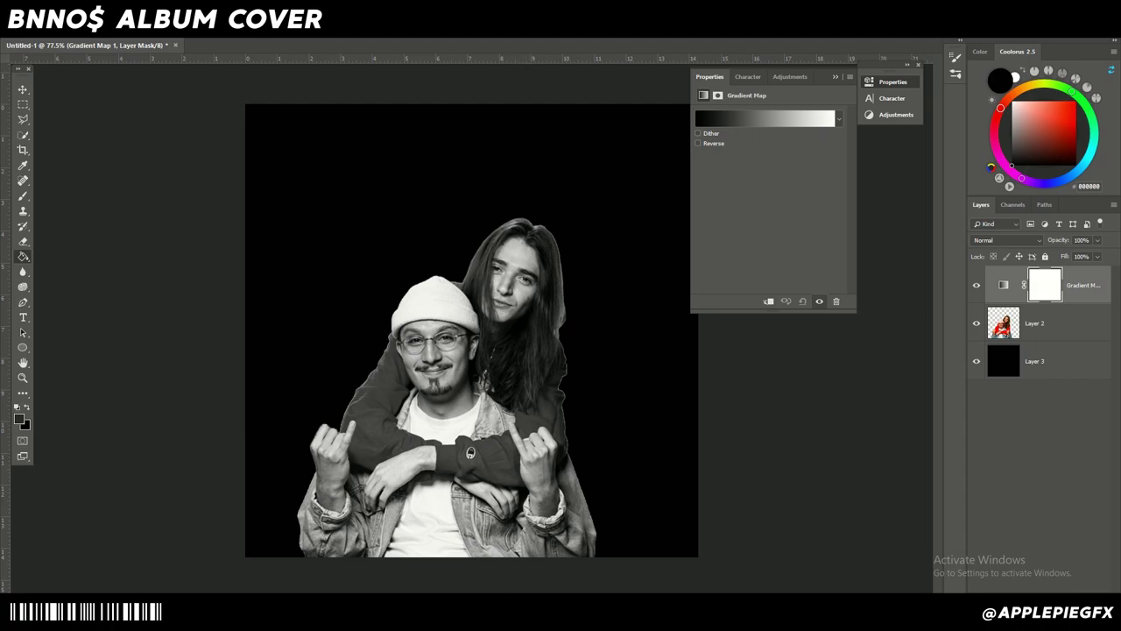
left_click(699, 144)
left_click(698, 144)
left_click(765, 118)
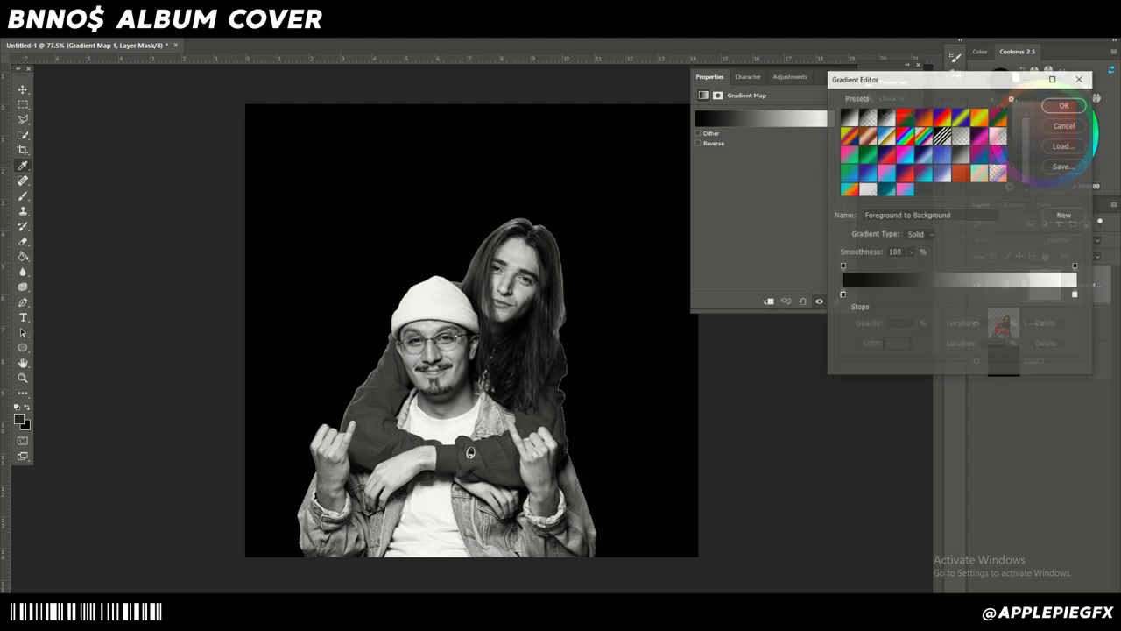
left_click(1076, 295)
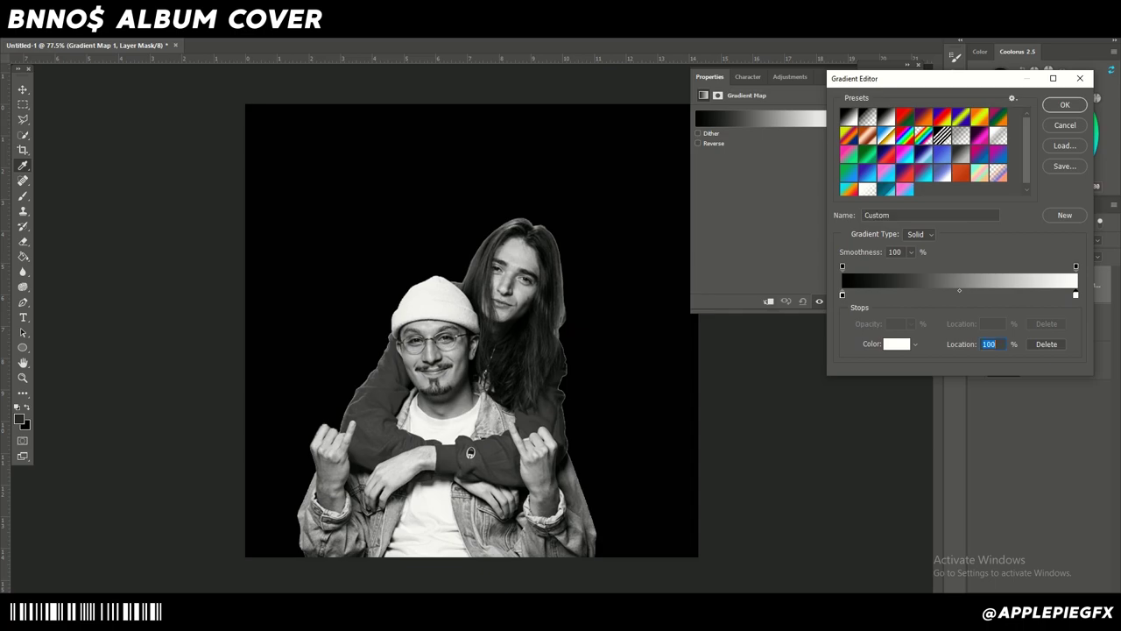
left_click(896, 345)
left_click(807, 329)
left_click_drag(776, 296, 780, 276)
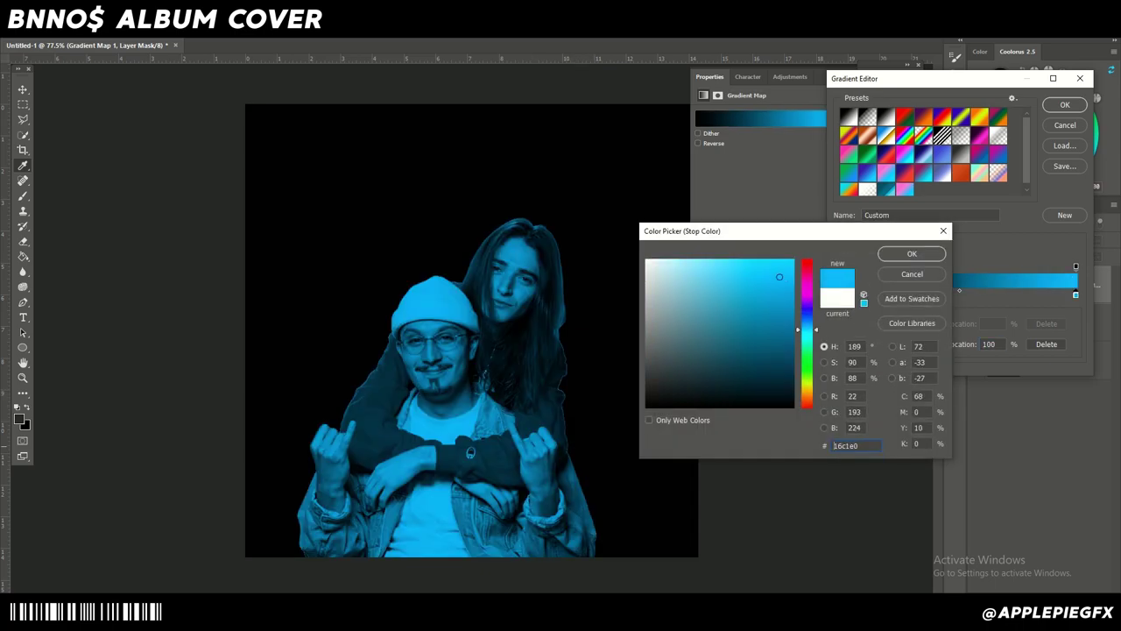
left_click(911, 273)
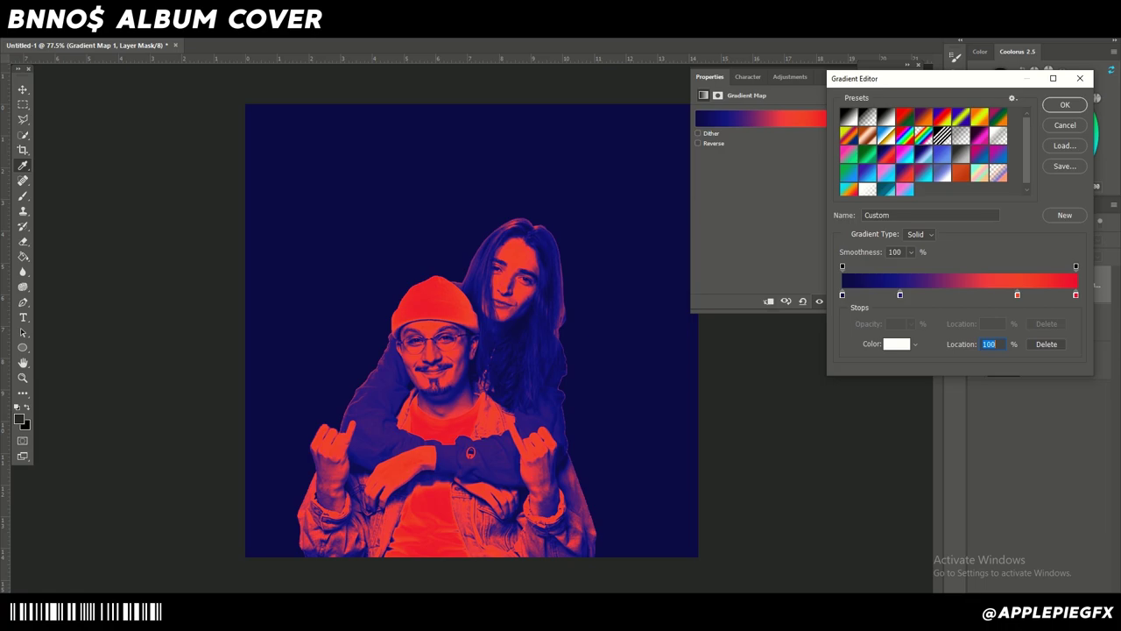
Set the start colour stop of the gradient to green 426f1a
double_click(843, 296)
left_click_drag(807, 309, 806, 370)
type("35610e")
type("426f1a")
key("Return")
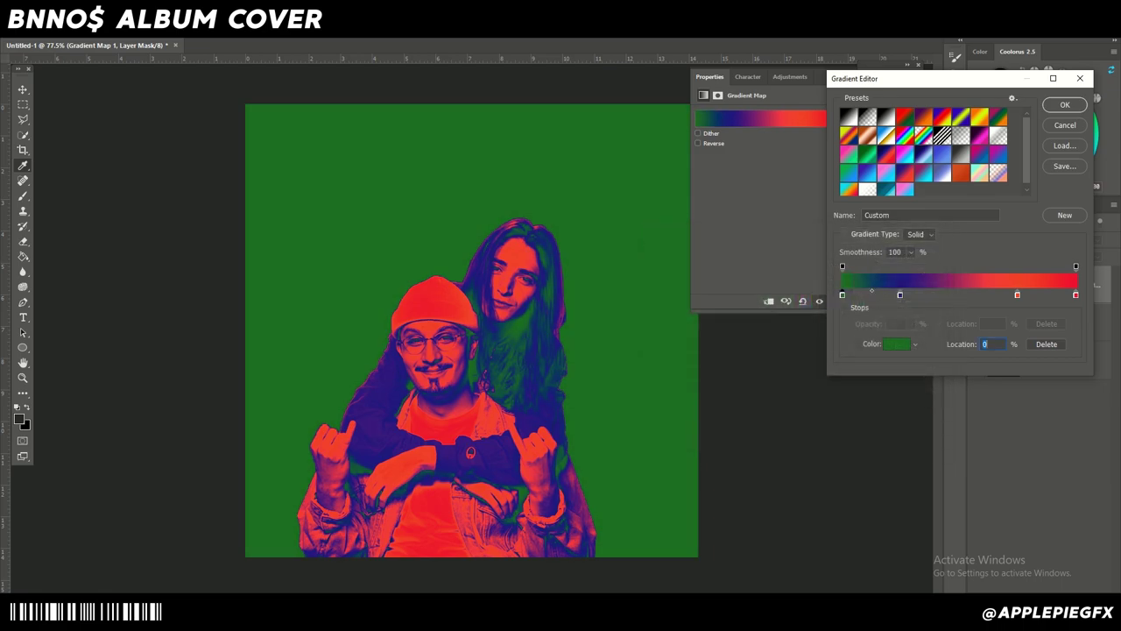
Remove the two middle colour stops, navy and orange, from the gradient
left_click_drag(899, 295, 902, 343)
left_click(1017, 295)
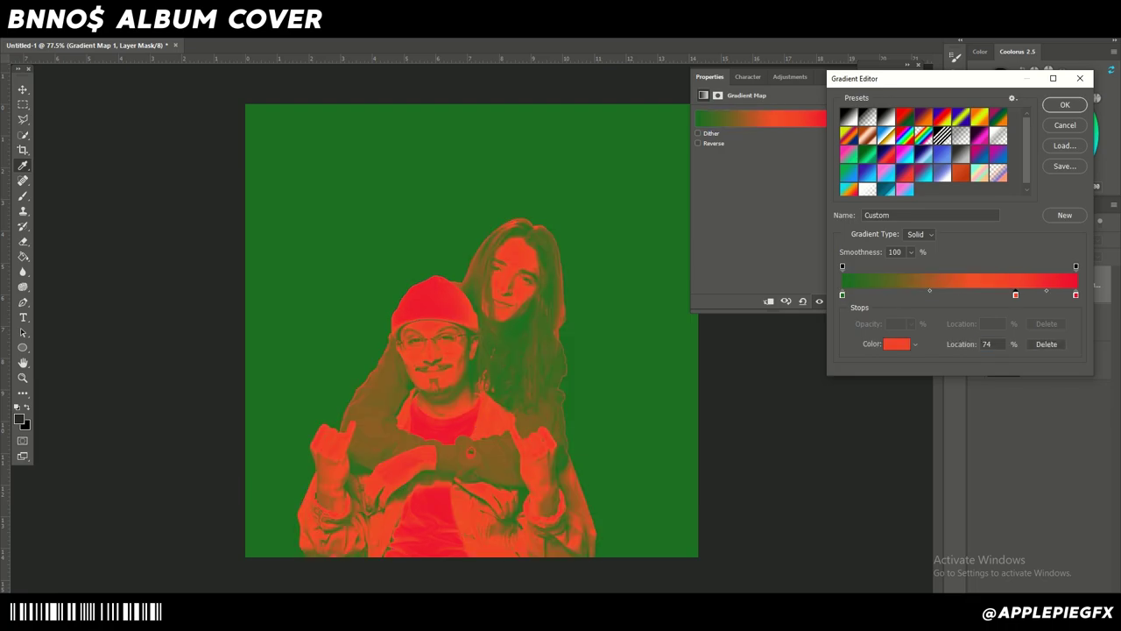
left_click(1016, 295)
left_click_drag(1016, 295, 1017, 342)
Change the gradient's end colour stop from red to a bright cyan
double_click(1076, 295)
left_click(807, 363)
left_click_drag(727, 281, 712, 279)
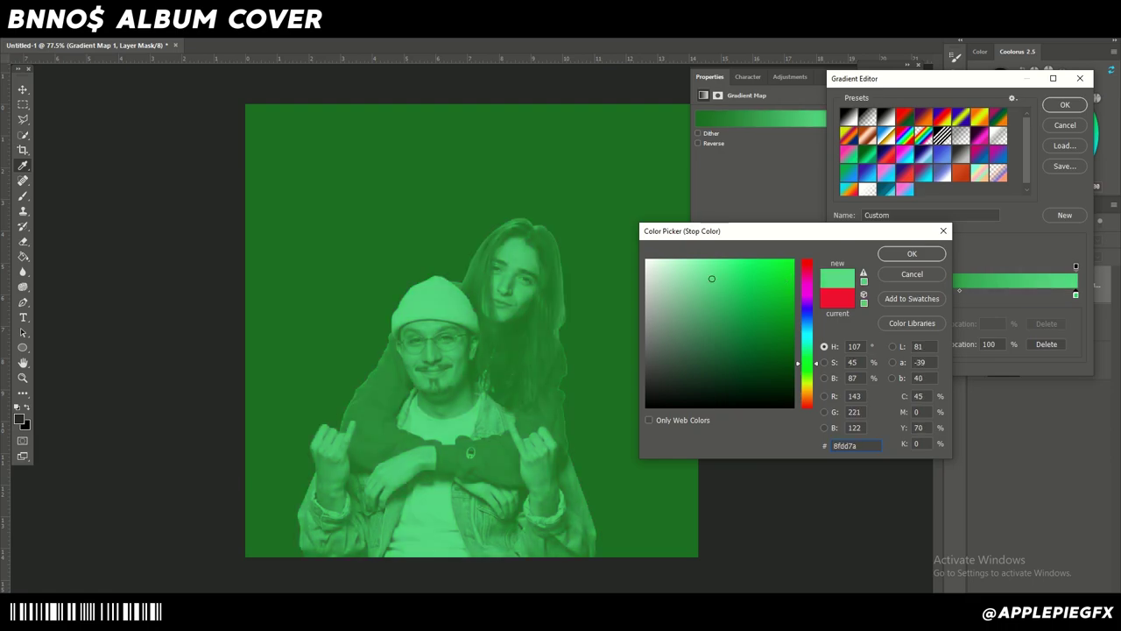
left_click_drag(807, 363, 806, 336)
left_click(787, 275)
left_click(912, 253)
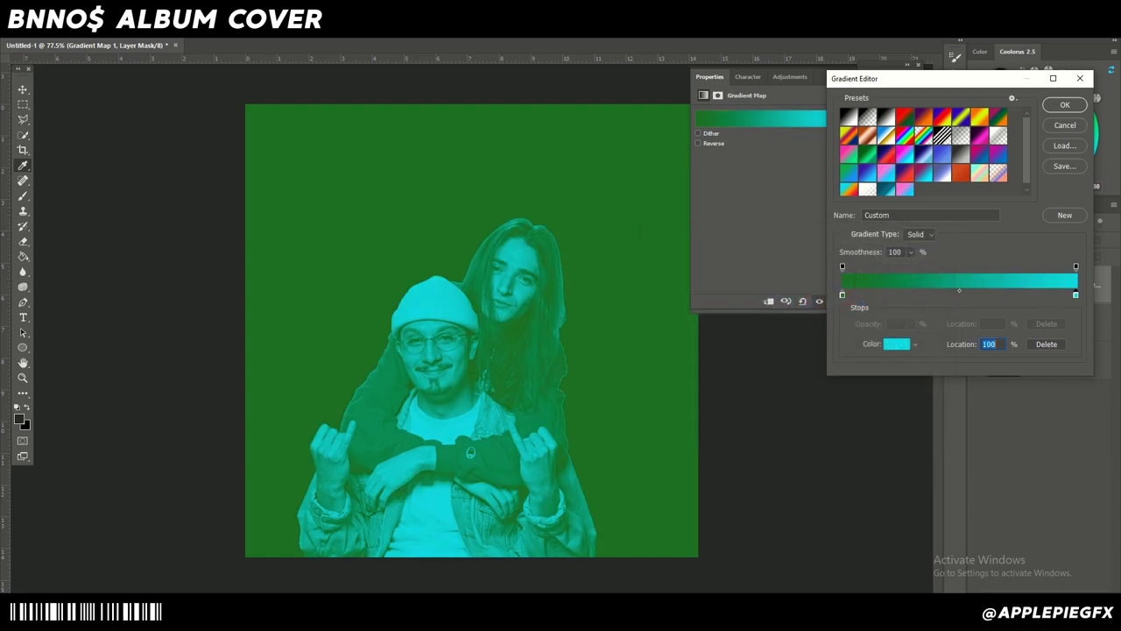
Darken the gradient's start colour stop to deep green 1d3903 and apply the edited gradient map
left_click(842, 294)
left_click(897, 343)
left_click(783, 371)
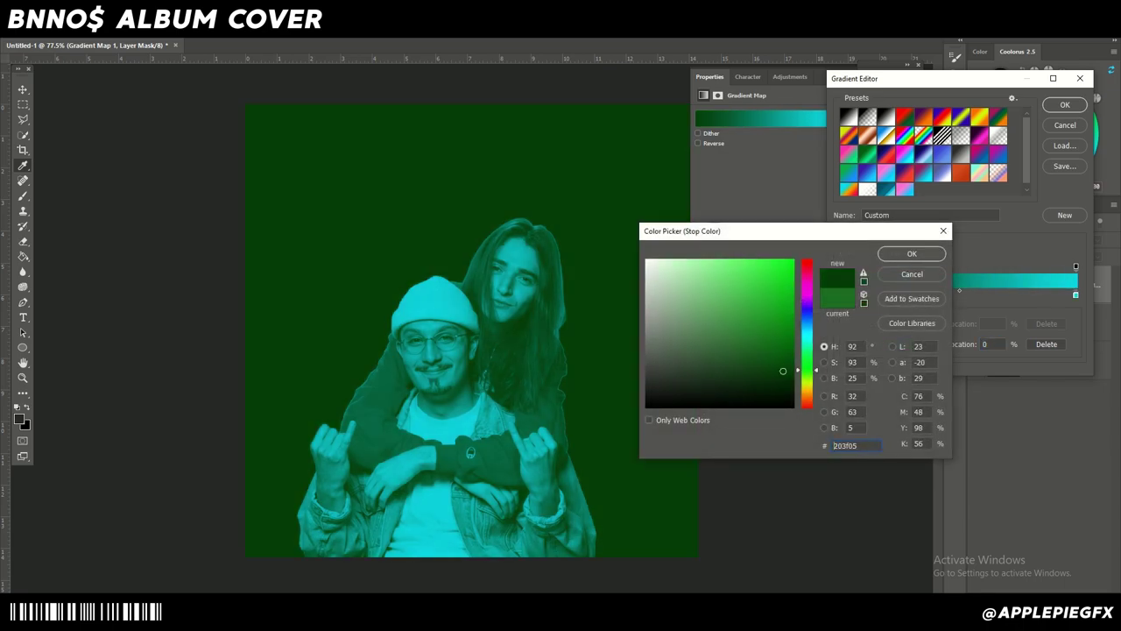
left_click(785, 374)
key("Return")
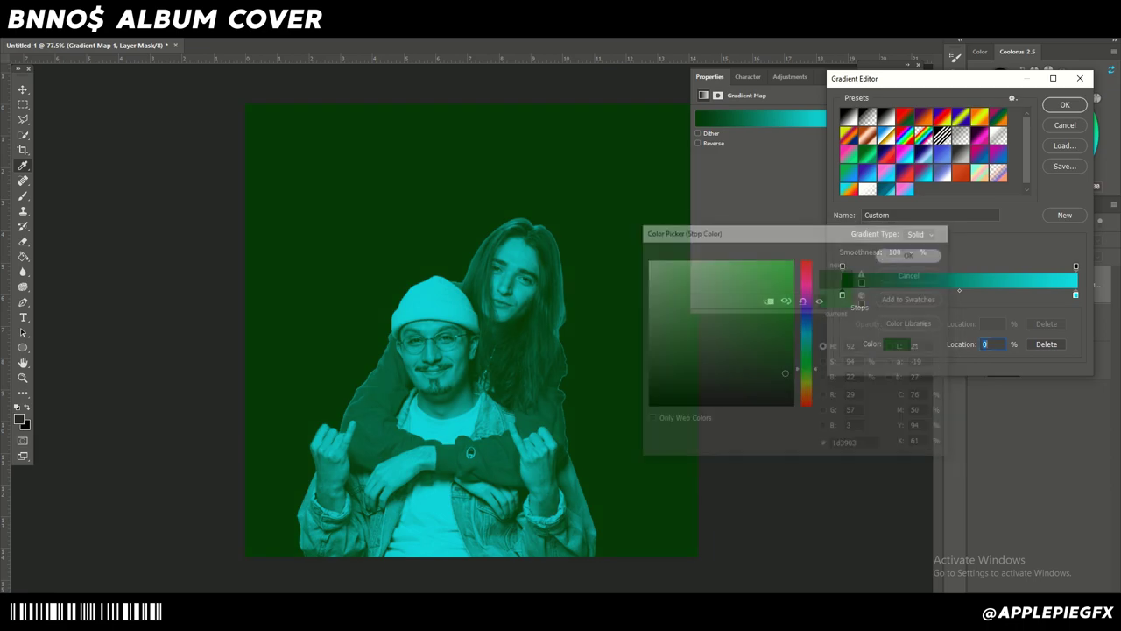
key("Return")
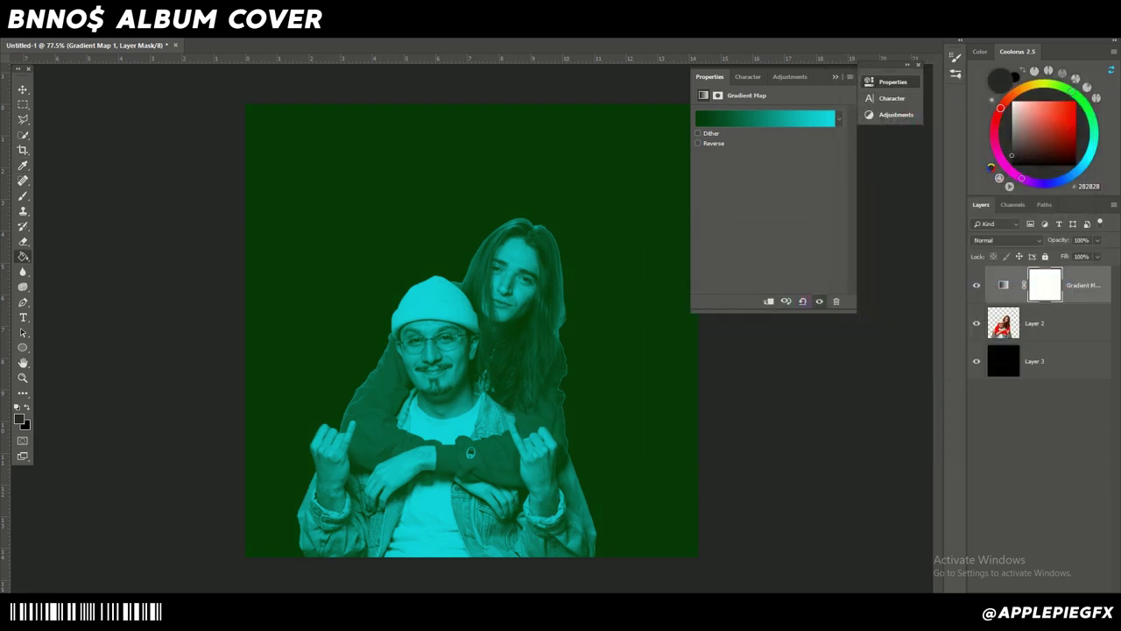
left_click(835, 77)
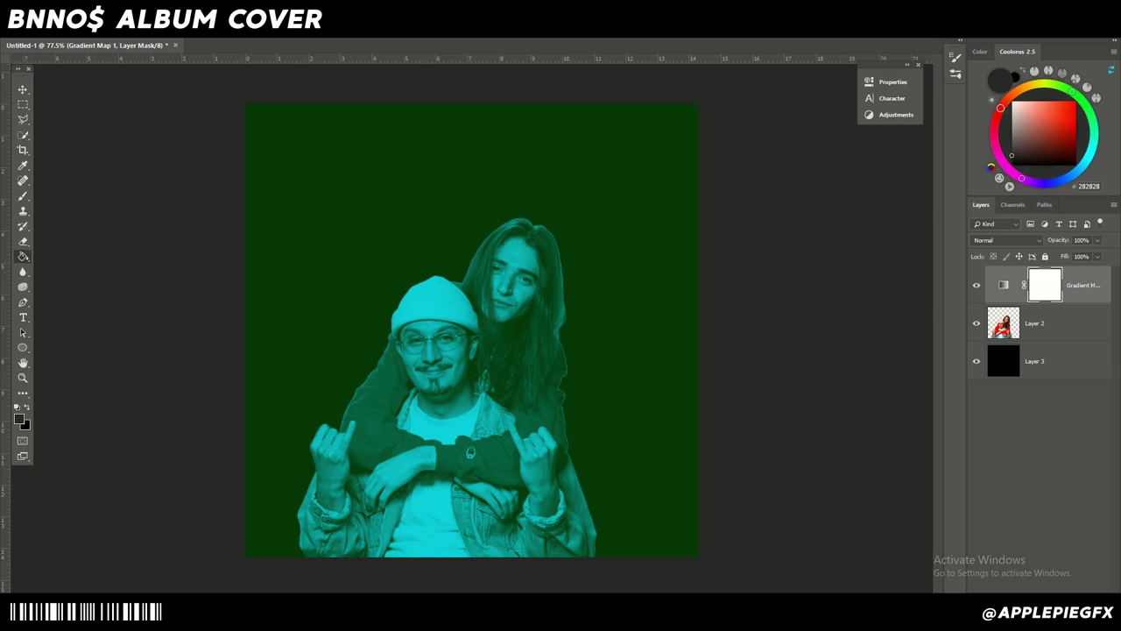
Draw a black-to-white linear gradient on the background Layer 3 from the canvas's lower-left corner to its upper-right corner
left_click(1043, 361)
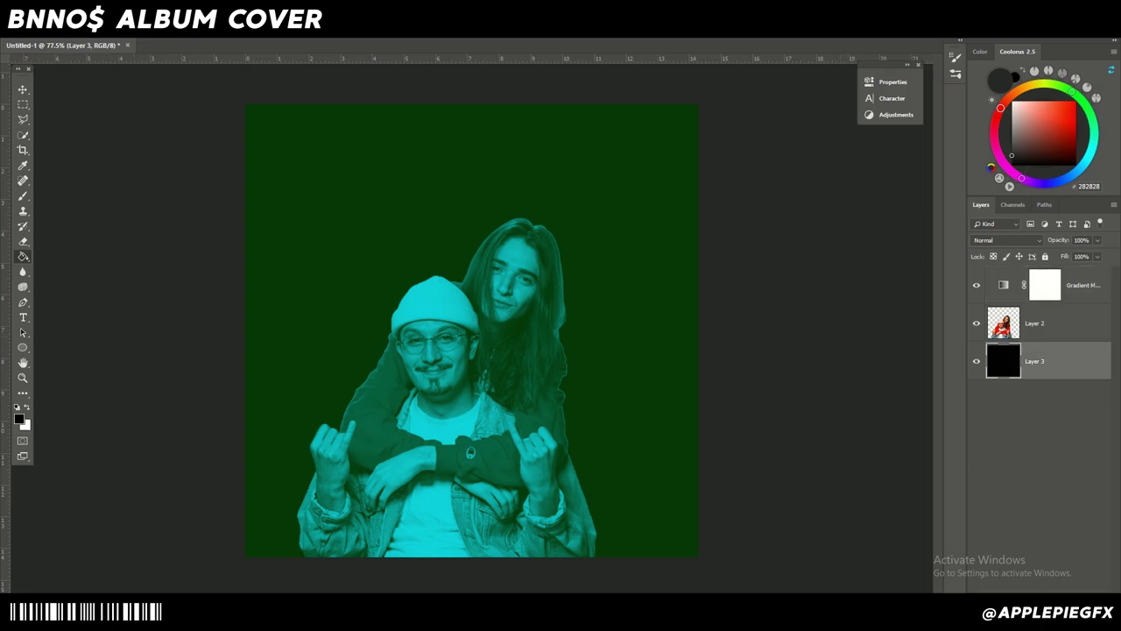
right_click(23, 256)
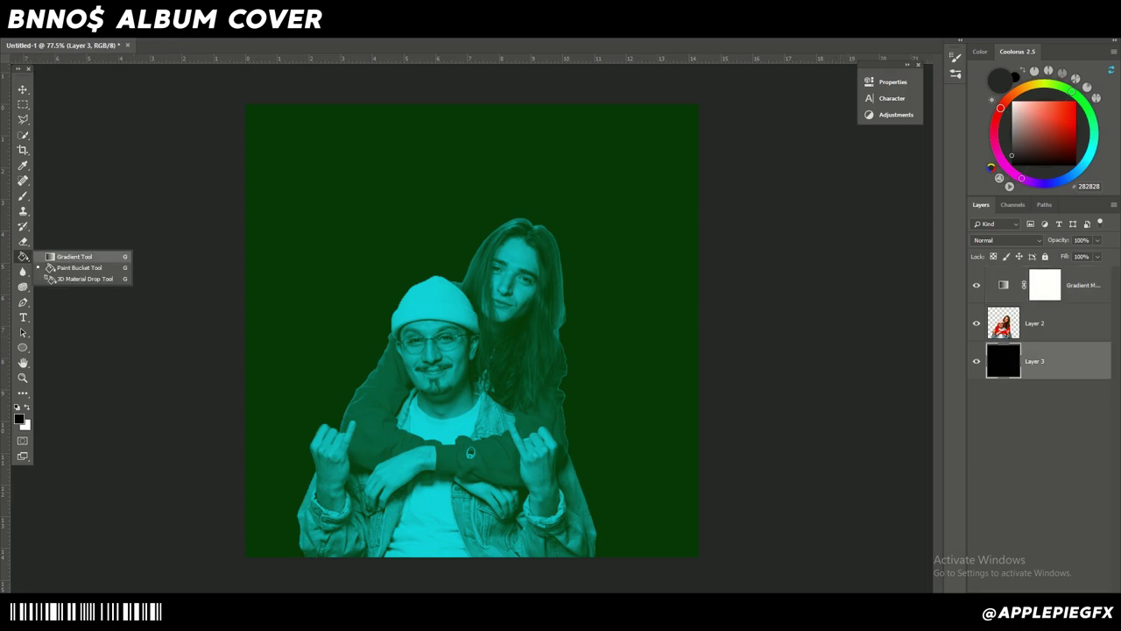
left_click(73, 256)
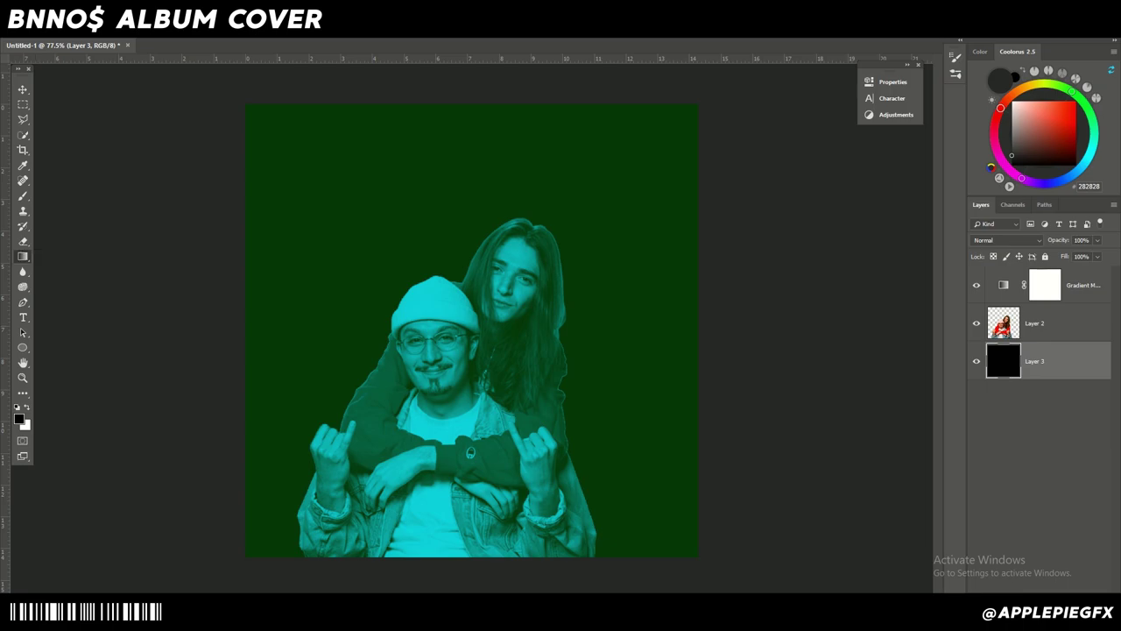
left_click_drag(244, 557, 716, 143)
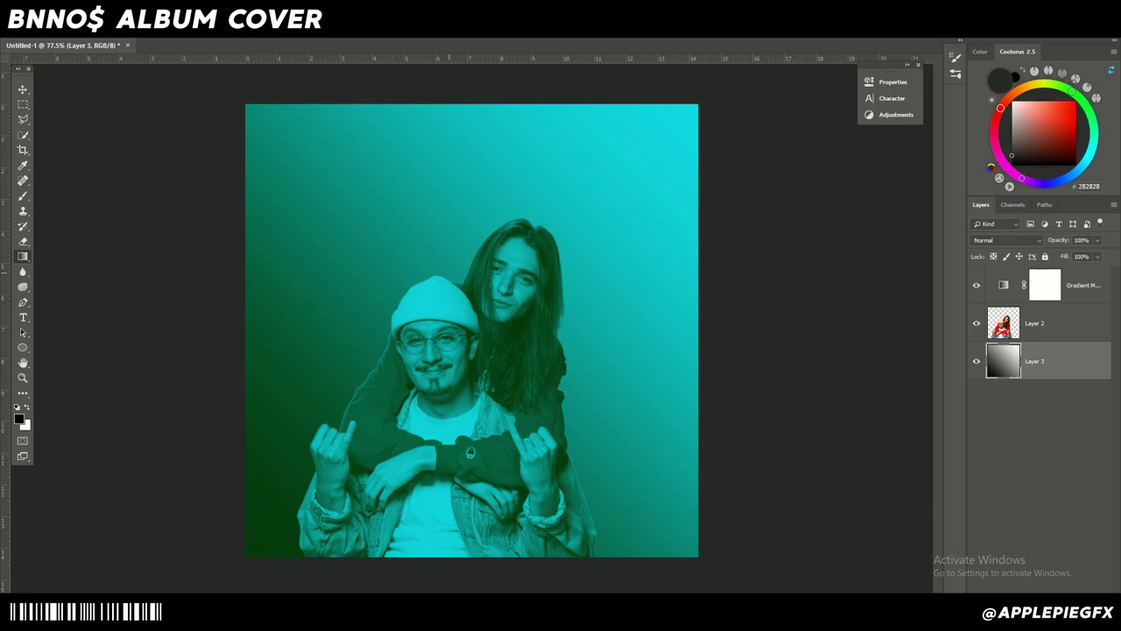
key("super")
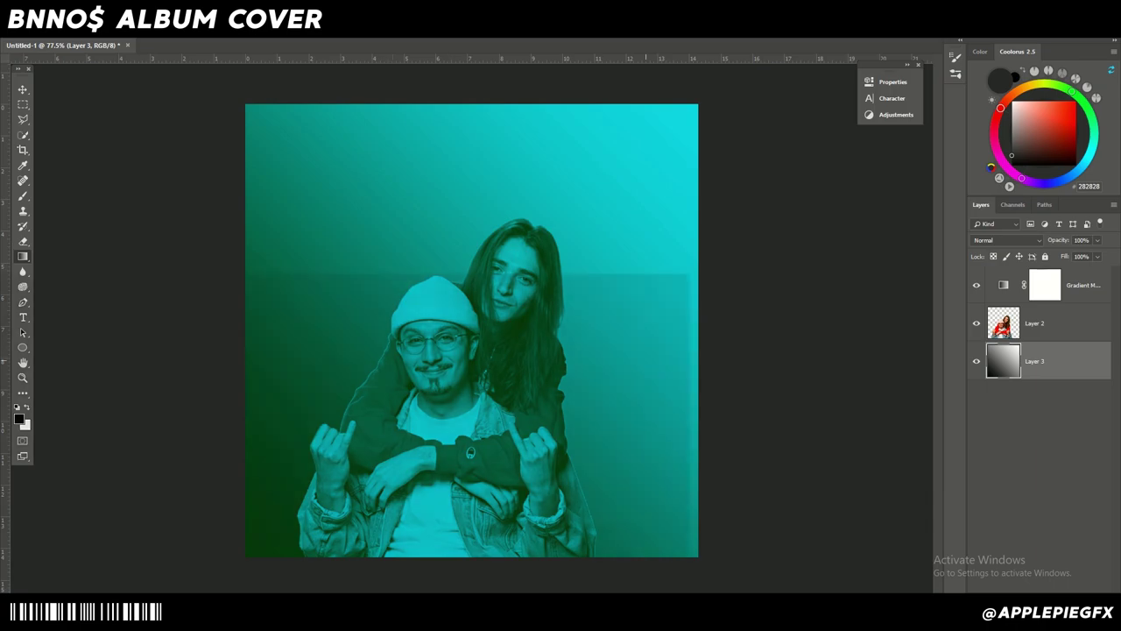
key("super")
Scale the background gradient layer to about twice the canvas size and shift it up and right across the canvas
scroll(471, 330, "down", 4)
key("ctrl+t")
key("ctrl+minus")
left_click_drag(567, 427, 690, 527)
left_click_drag(591, 474, 671, 396)
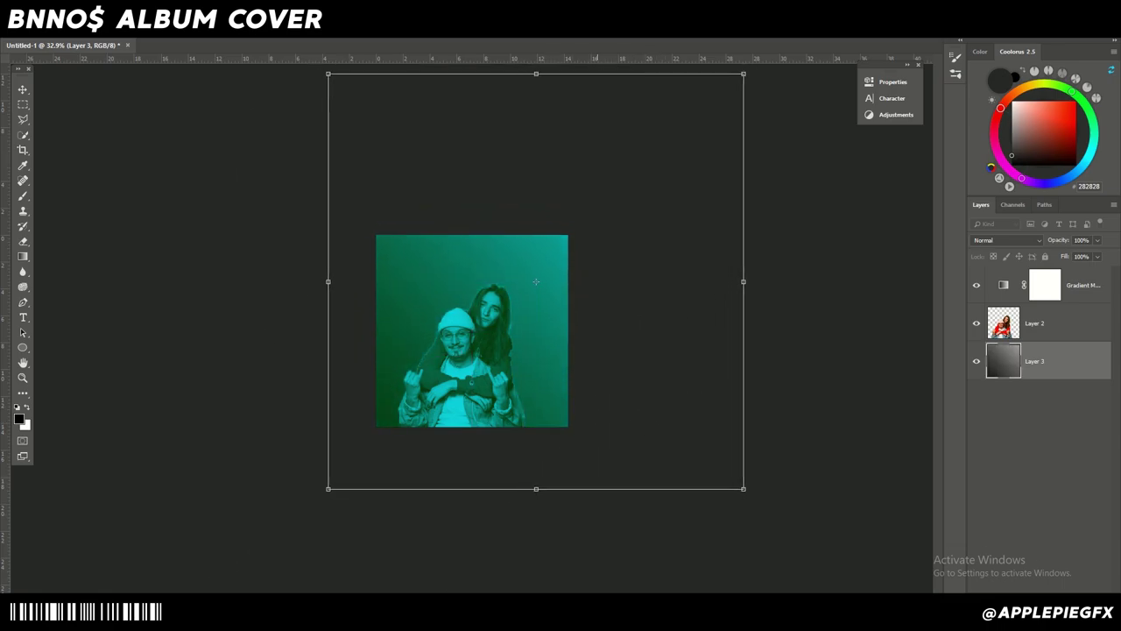
key("Return")
key("ctrl+0")
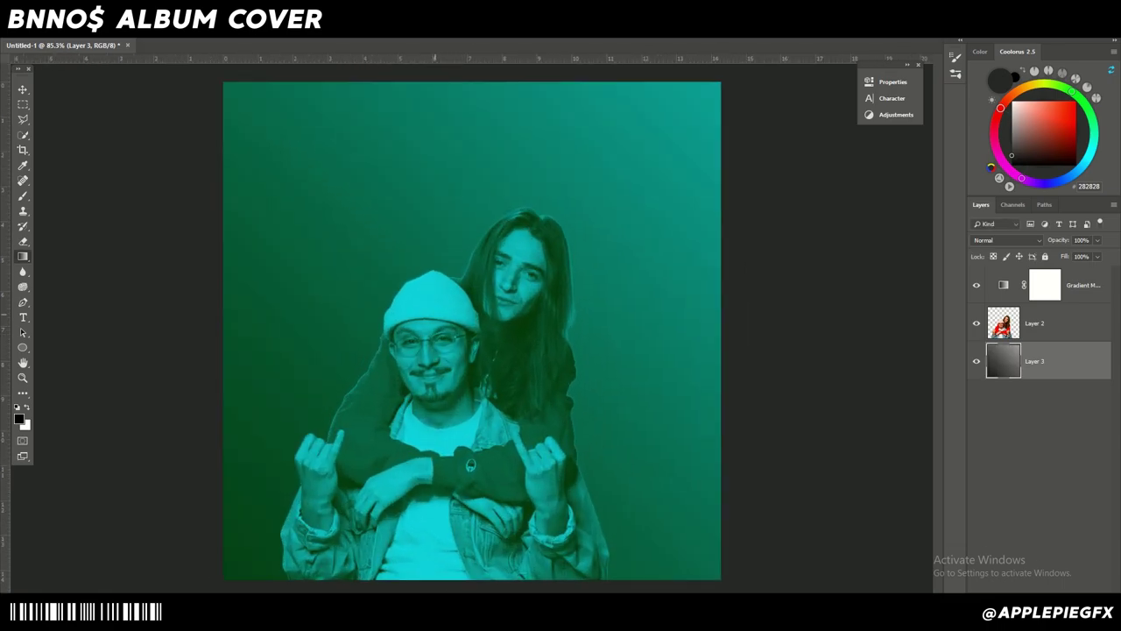
Copy a full-width strip of the background gradient covering the canvas's lower half onto a new layer
key("m")
scroll(472, 330, "down", 2)
left_click_drag(265, 346, 793, 536)
key("d")
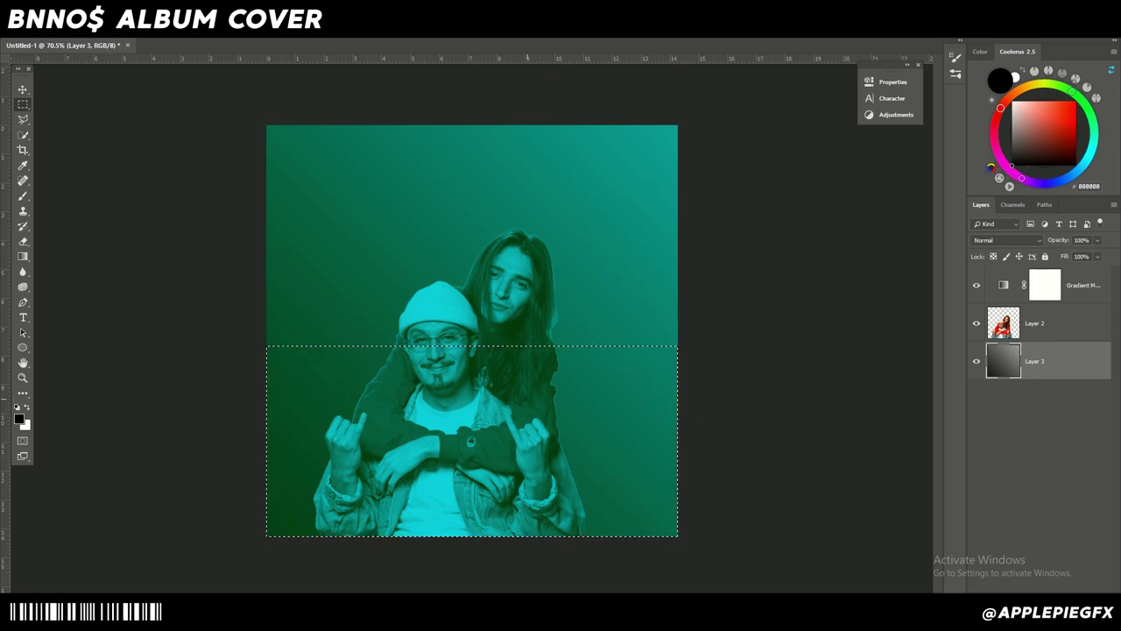
key("ctrl+shift+alt+n")
key("ctrl+d")
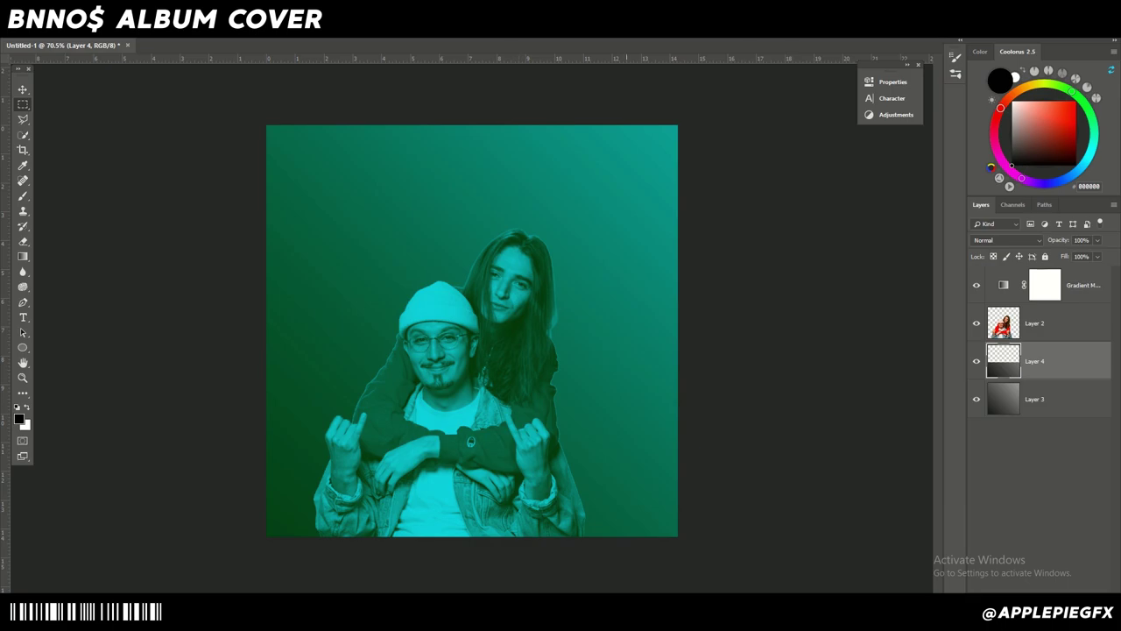
Flip the copied gradient strip horizontally so it contrasts with the background above it
key("ctrl+t")
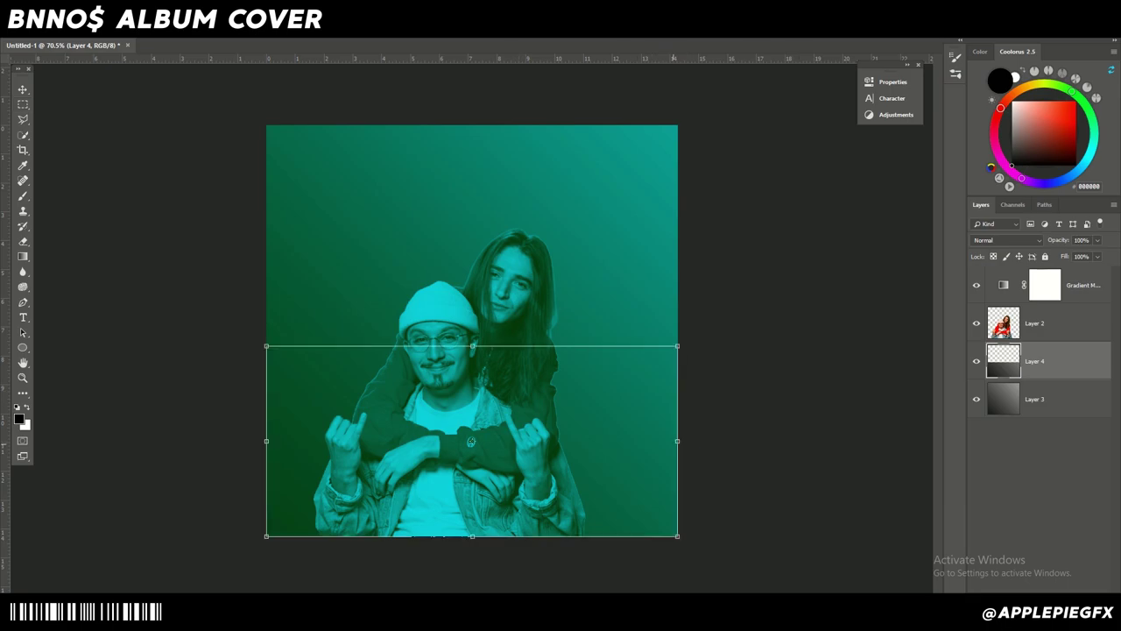
left_click_drag(677, 441, 266, 441)
key("Return")
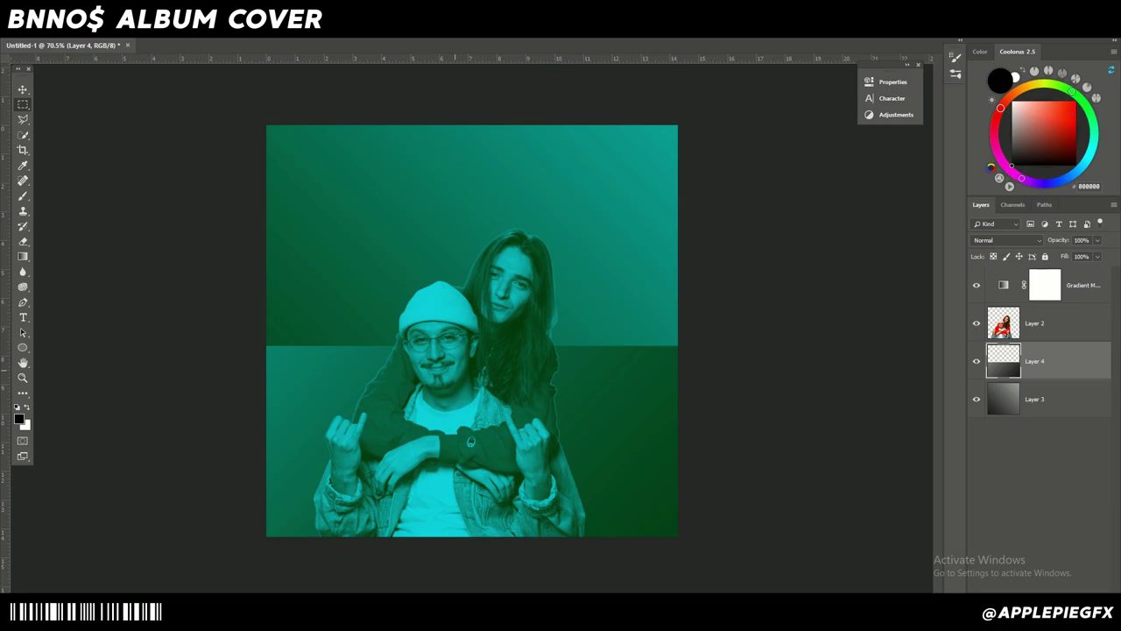
Add a Brightness/Contrast adjustment above the men's photo layer with contrast 100 and brightness -11
scroll(496, 352, "up", 3)
scroll(550, 401, "down", 1)
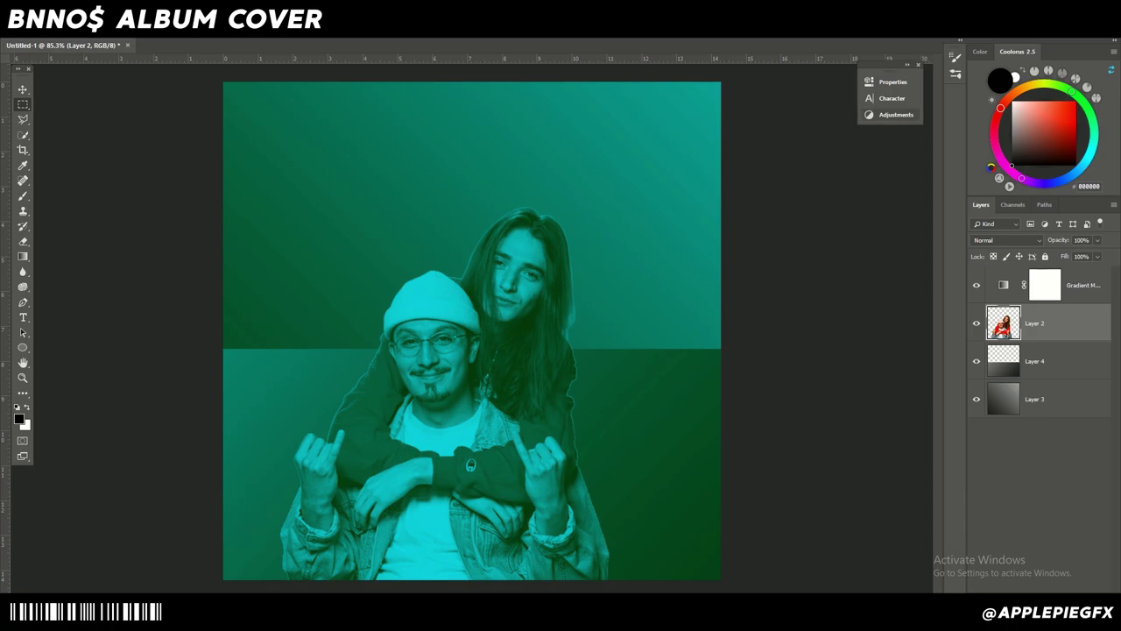
left_click(895, 115)
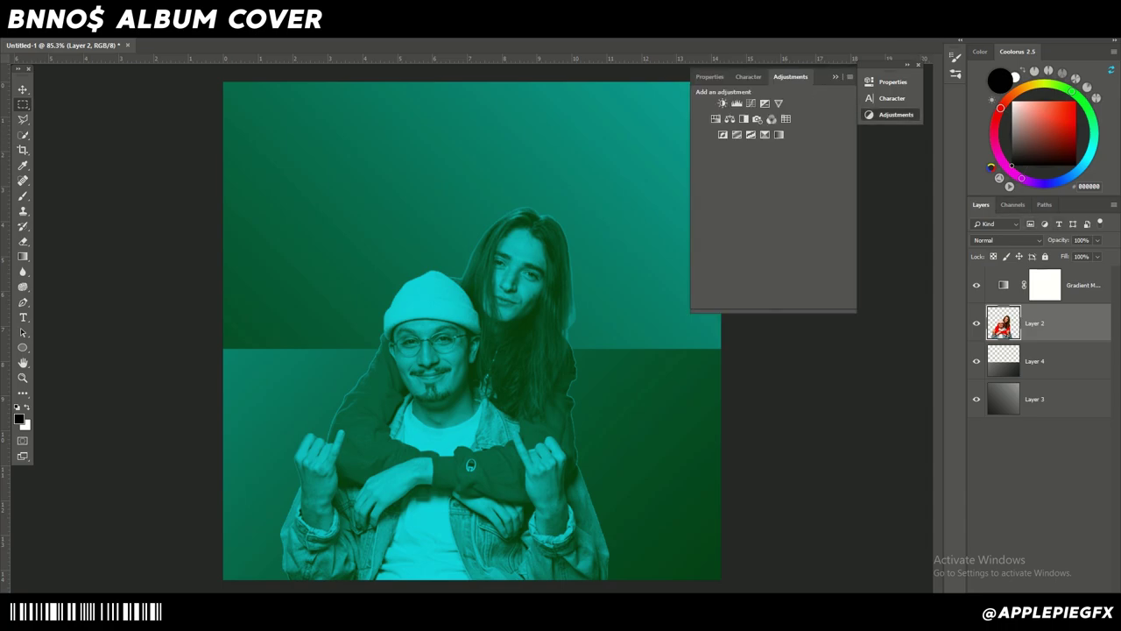
left_click(723, 103)
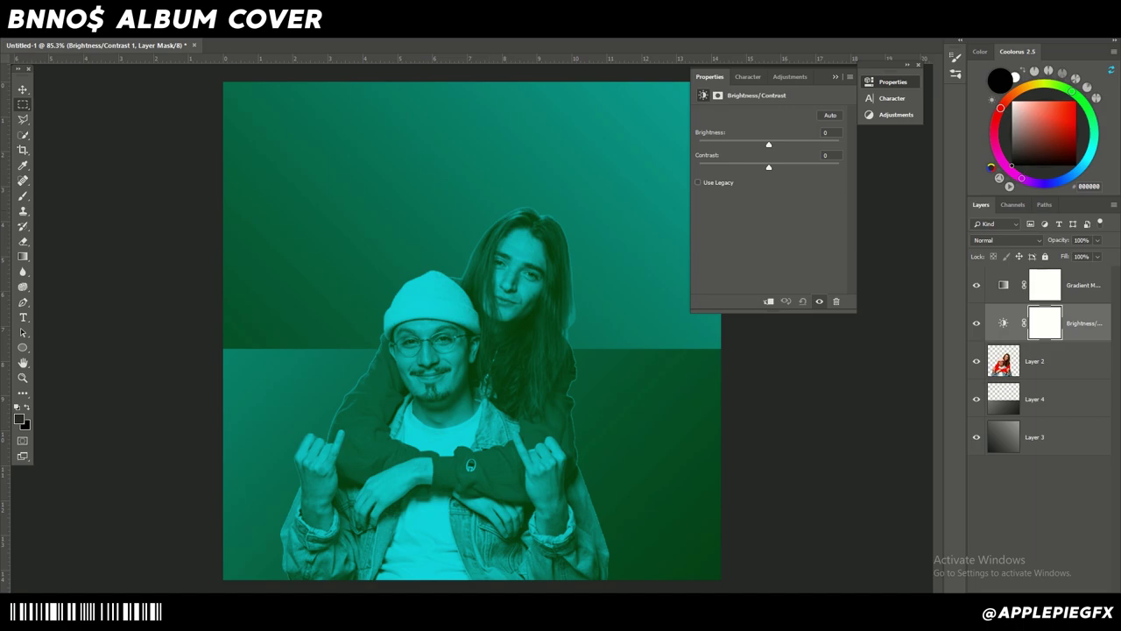
left_click(896, 115)
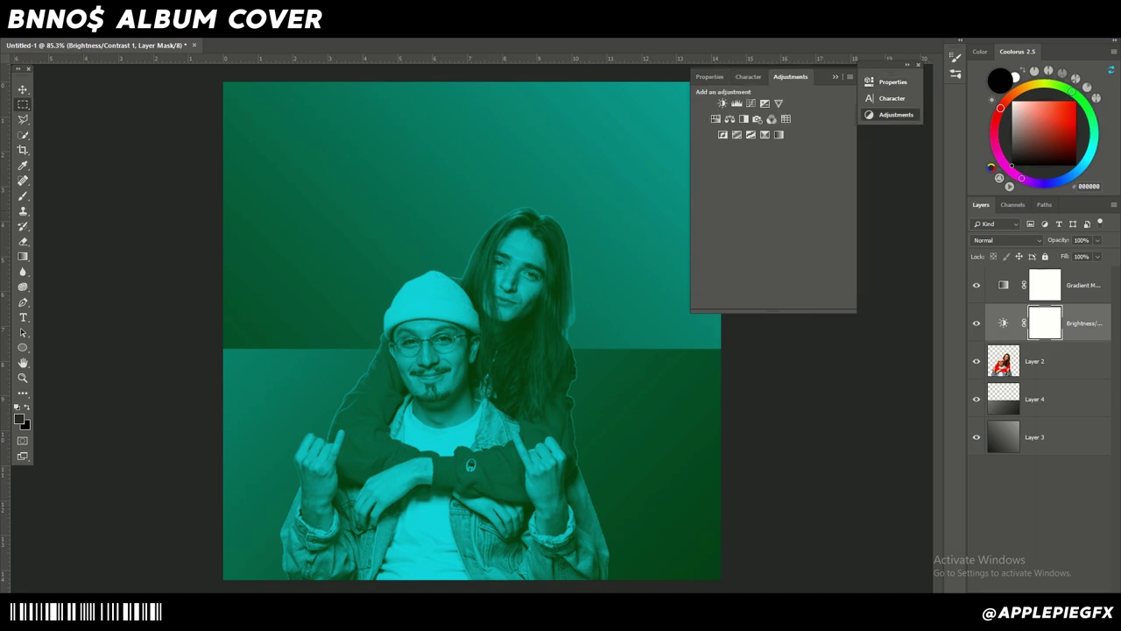
left_click(245, 9)
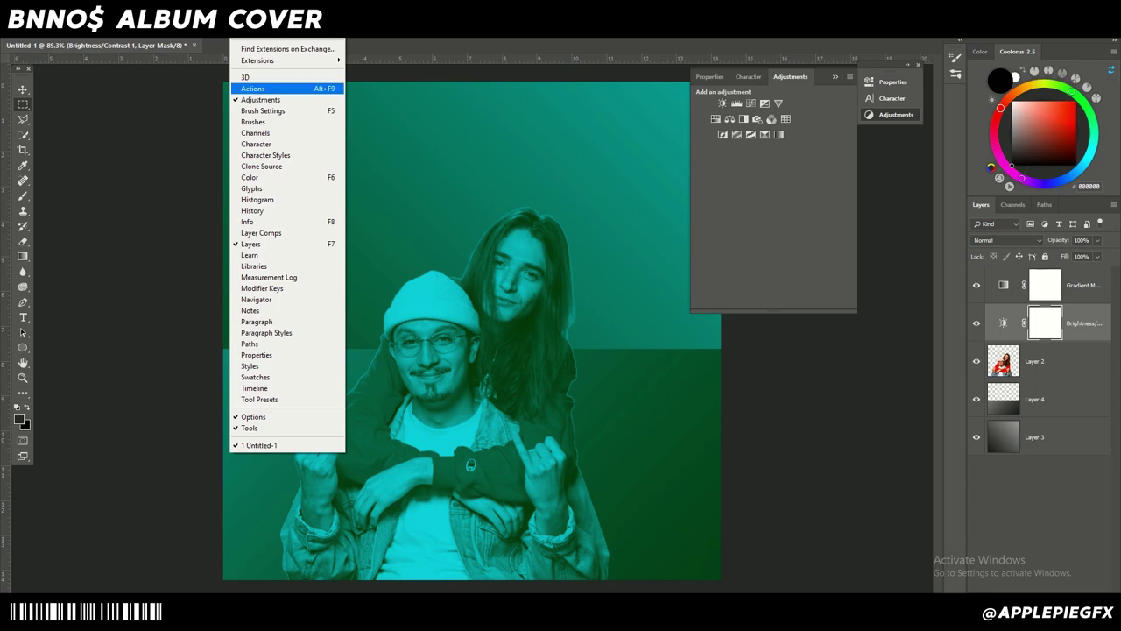
key("Escape")
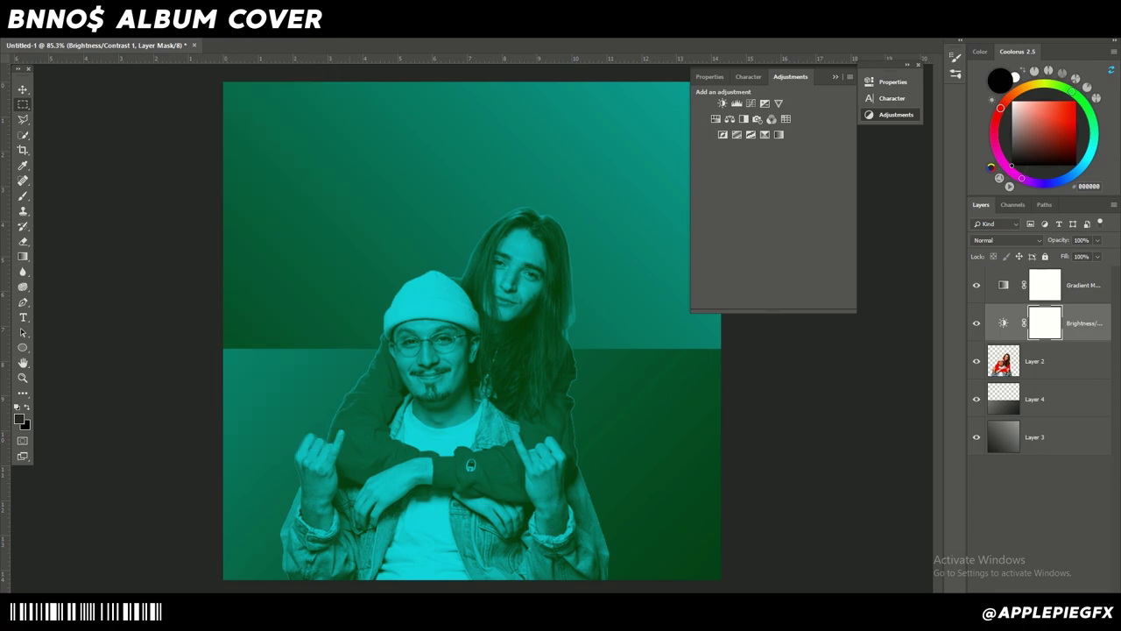
left_click(723, 104)
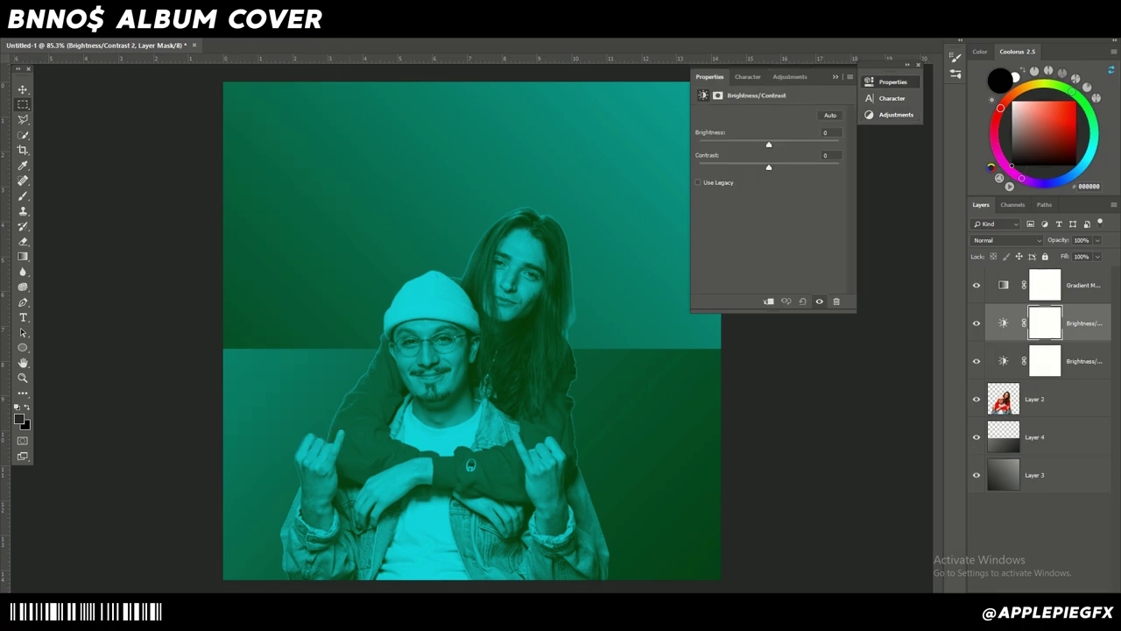
left_click_drag(769, 166, 838, 168)
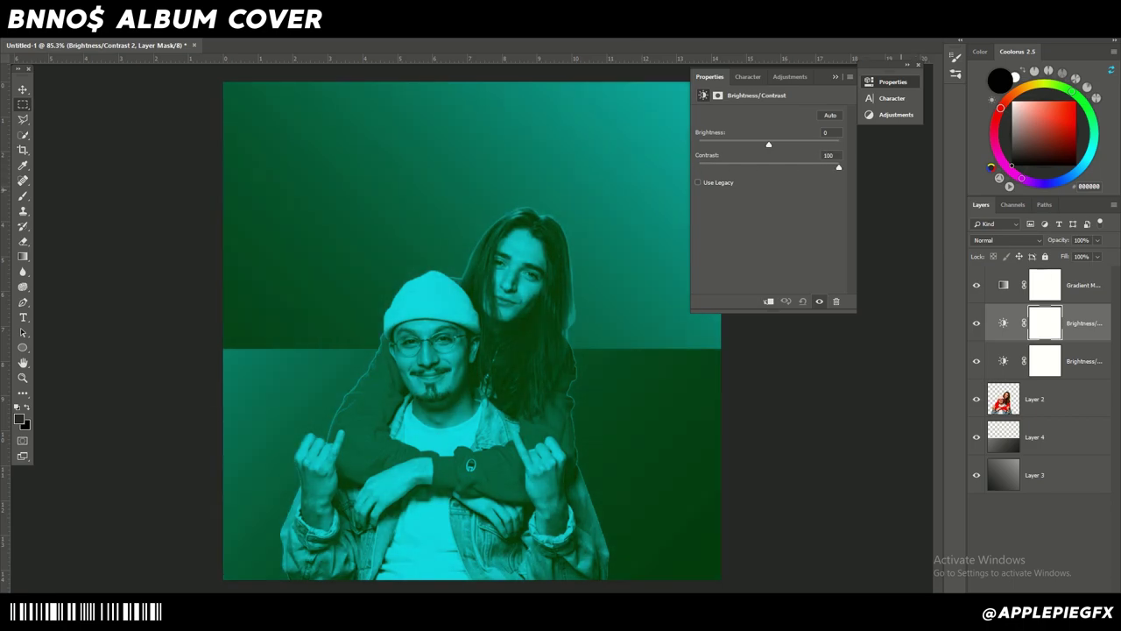
mouse_move(769, 145)
left_mouse_down()
mouse_move(780, 145)
mouse_move(764, 144)
left_mouse_up()
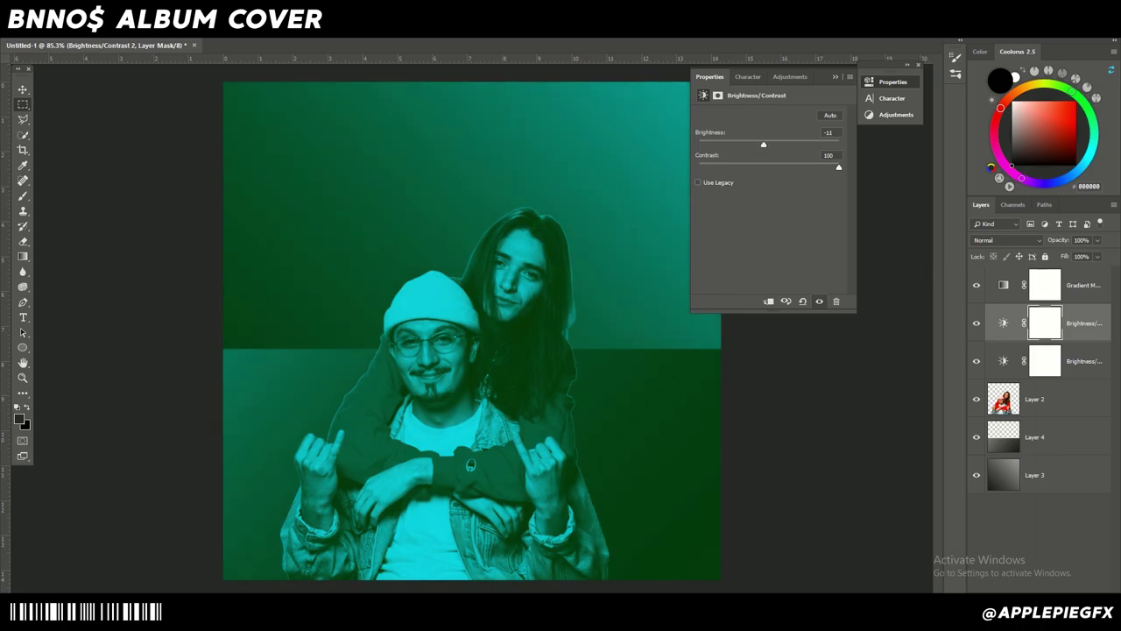
Delete the unused lower Brightness/Contrast adjustment layer and deselect all layers
left_click(836, 77)
left_click(1074, 361)
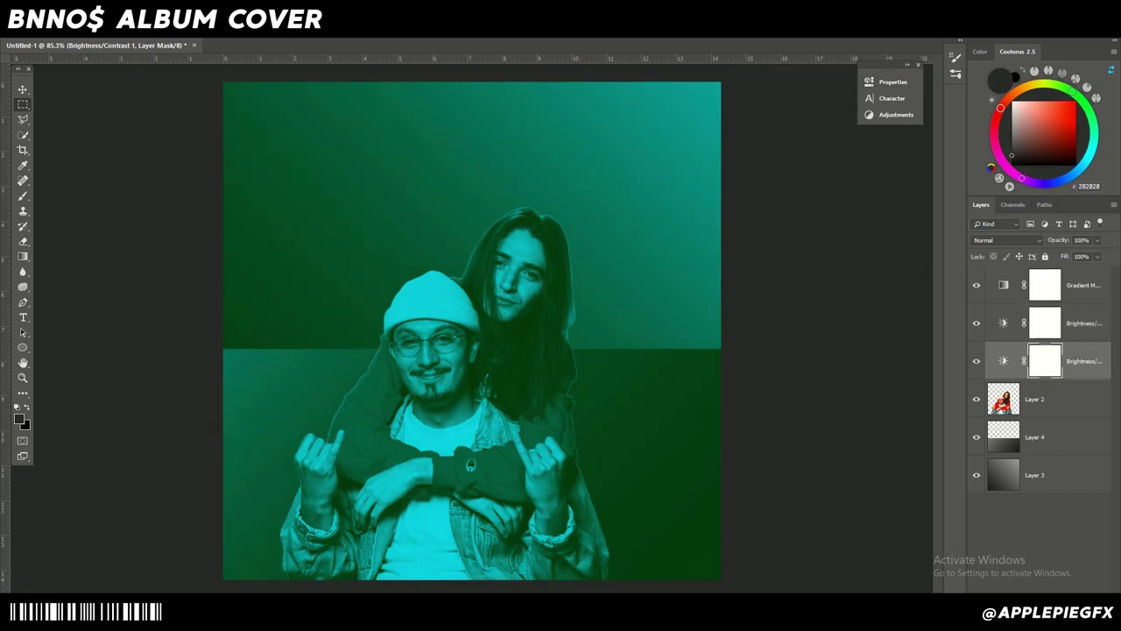
key("Delete")
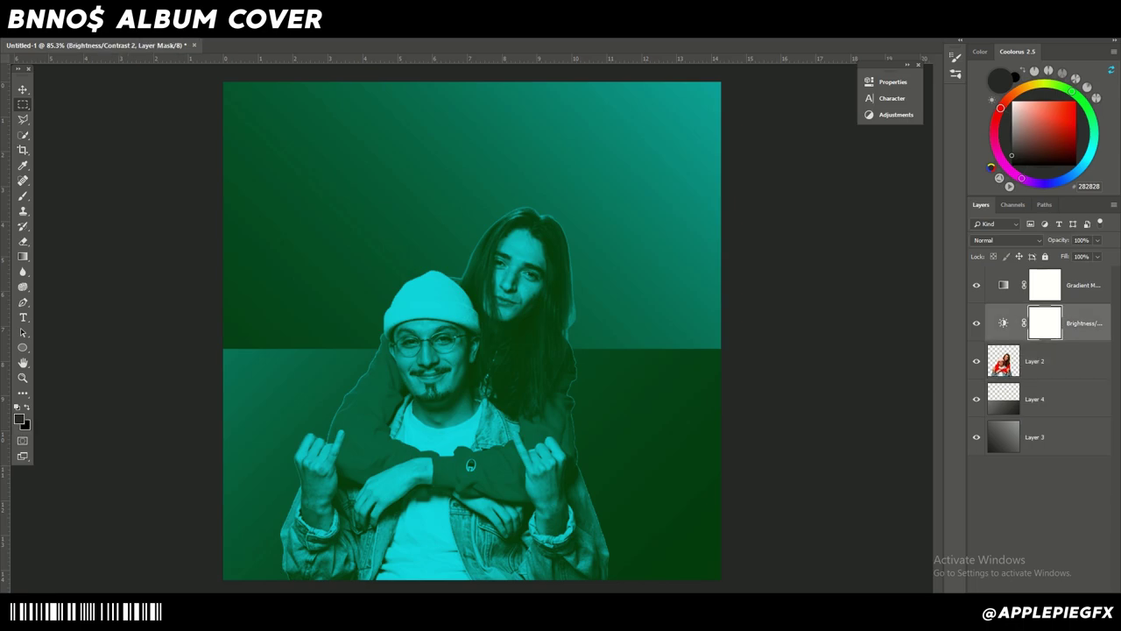
left_click(1042, 508)
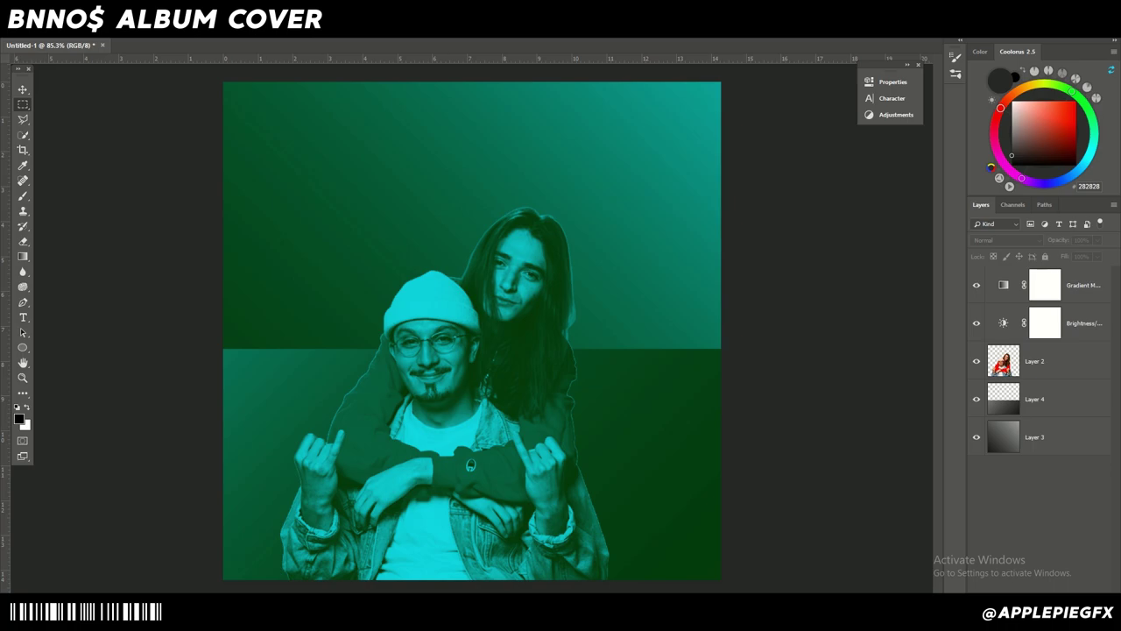
key("u")
left_click_drag(274, 208, 349, 284)
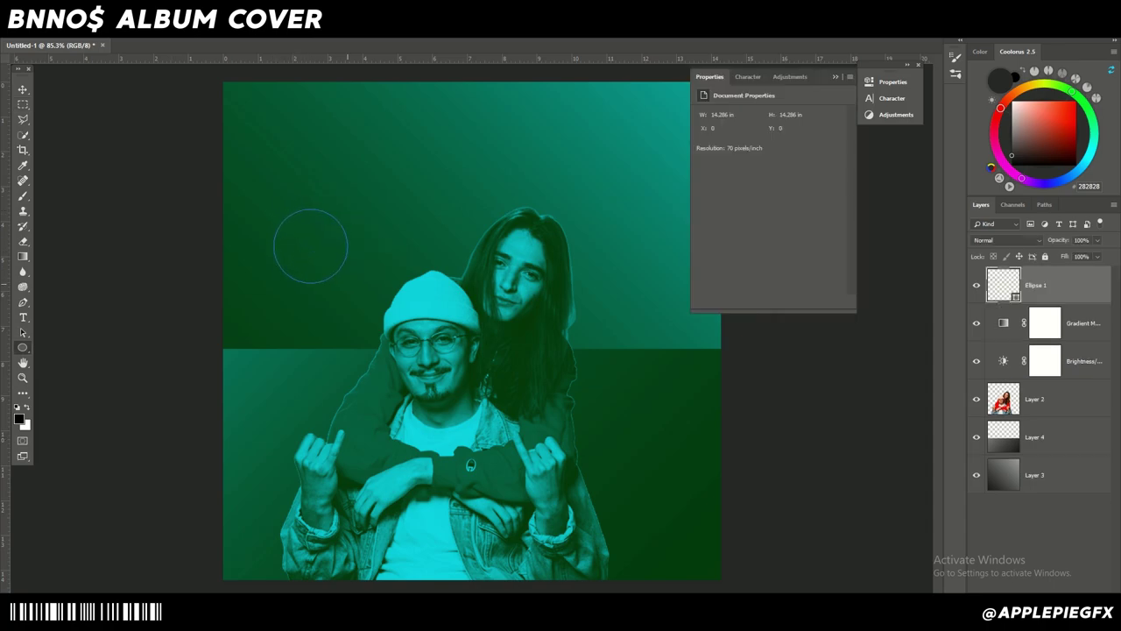
key("ctrl+z")
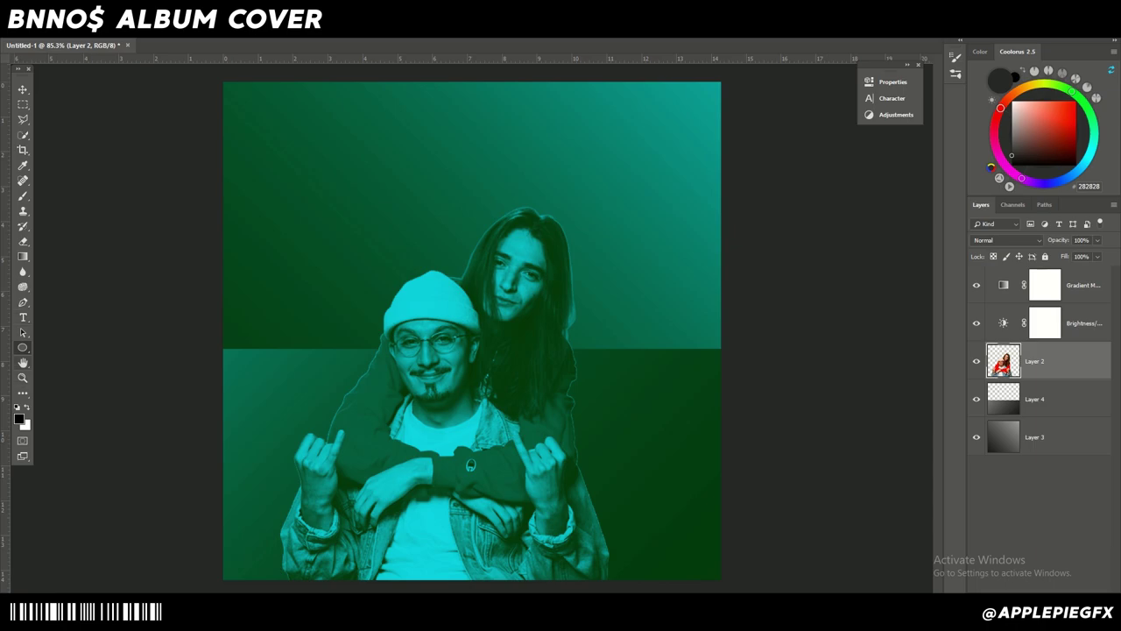
Set the Ellipse tool to draw shapes with no stroke and a white ffffff fill
right_click(23, 346)
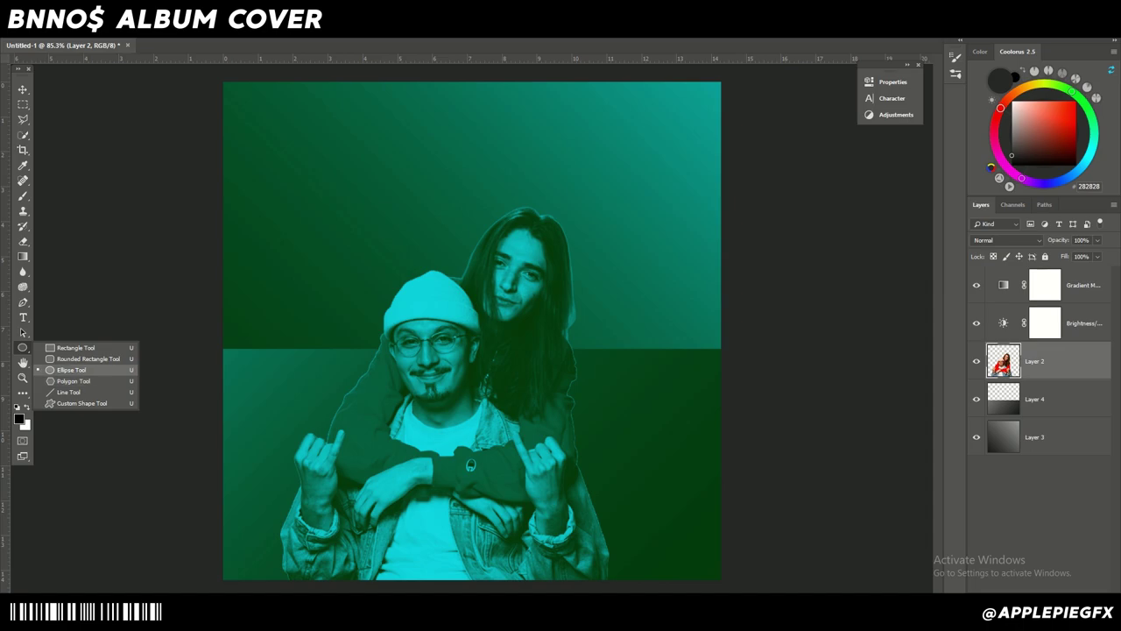
left_click(72, 370)
left_click(88, 28)
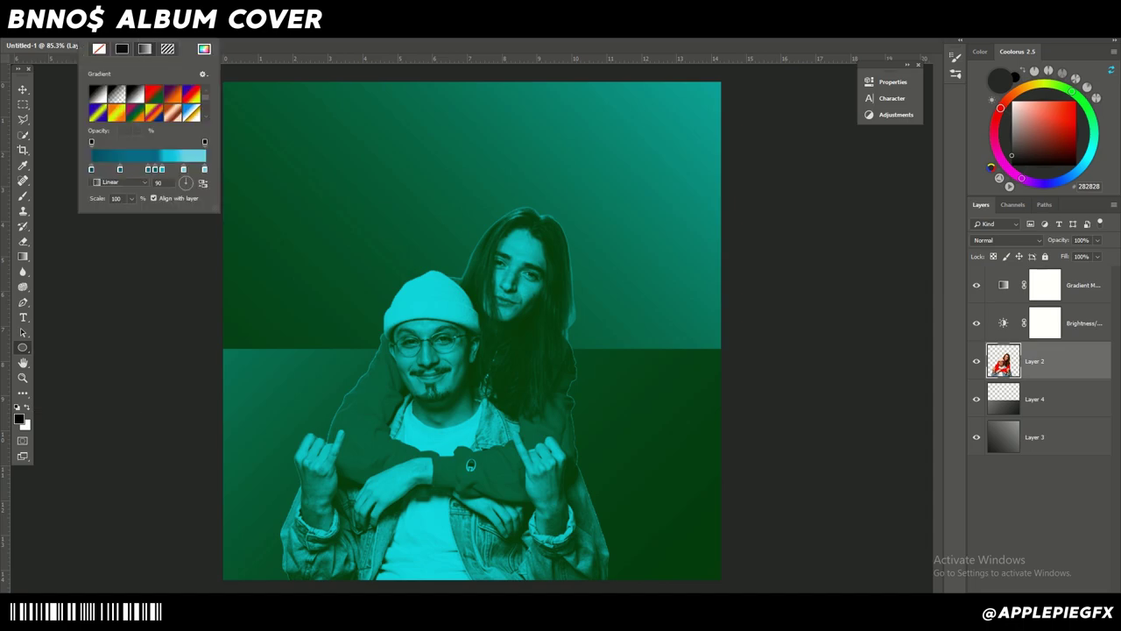
left_click(99, 50)
left_click(47, 28)
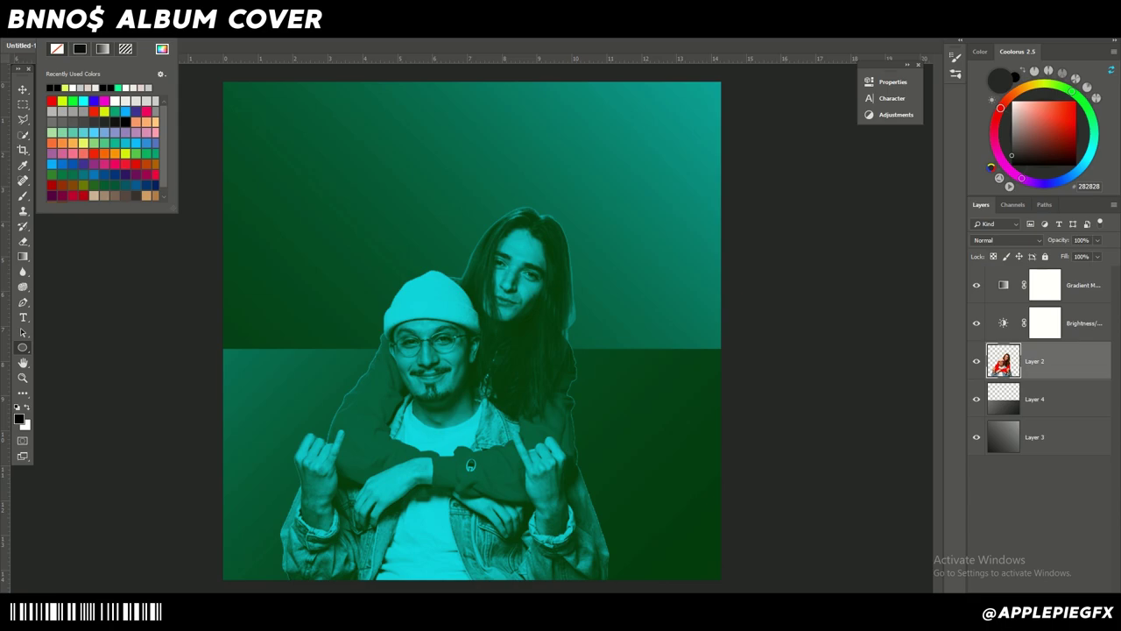
left_click(162, 49)
type("ffffff")
left_click(913, 253)
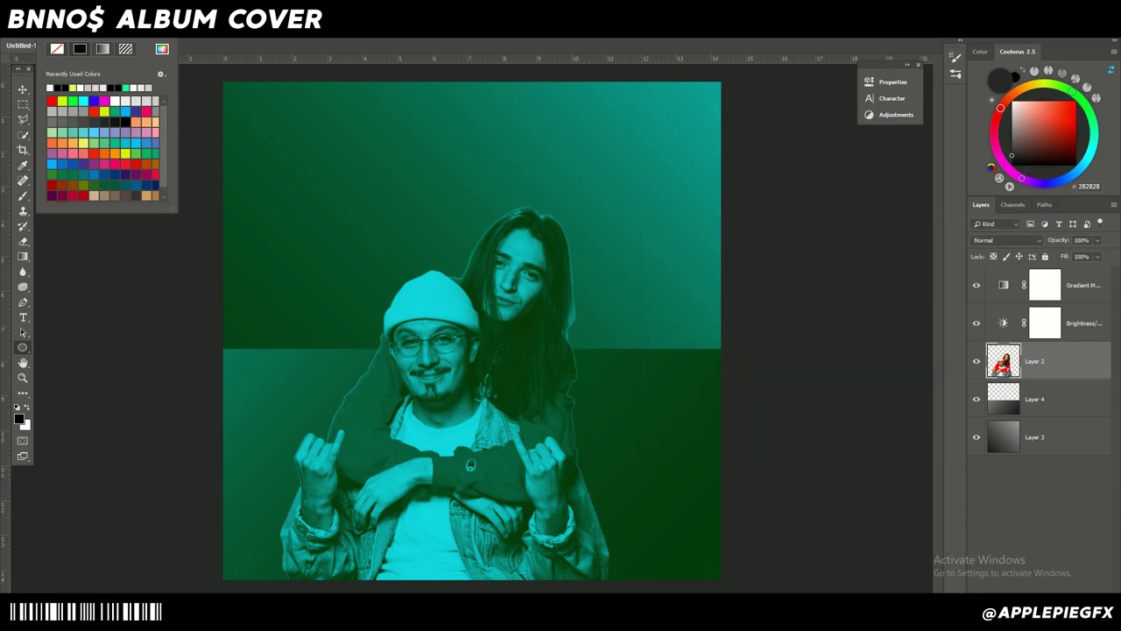
key("Escape")
Draw four white circles of varied size around the men in one shape layer, starting with one about 154 px wide
left_click_drag(307, 185, 385, 263)
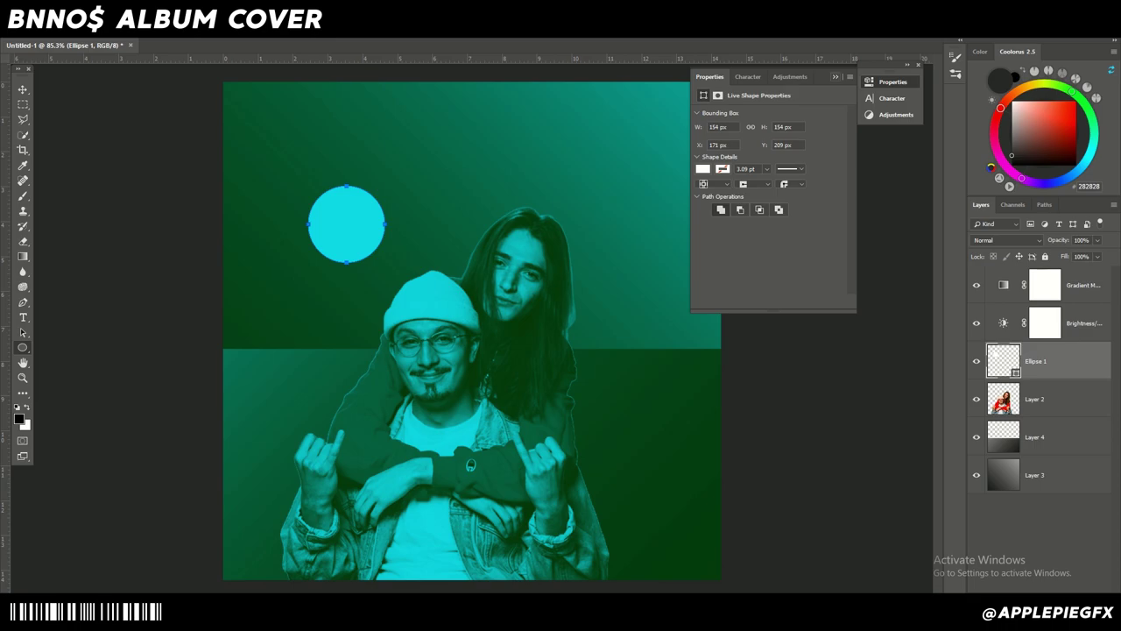
left_click(836, 77)
left_click_drag(583, 145, 609, 173)
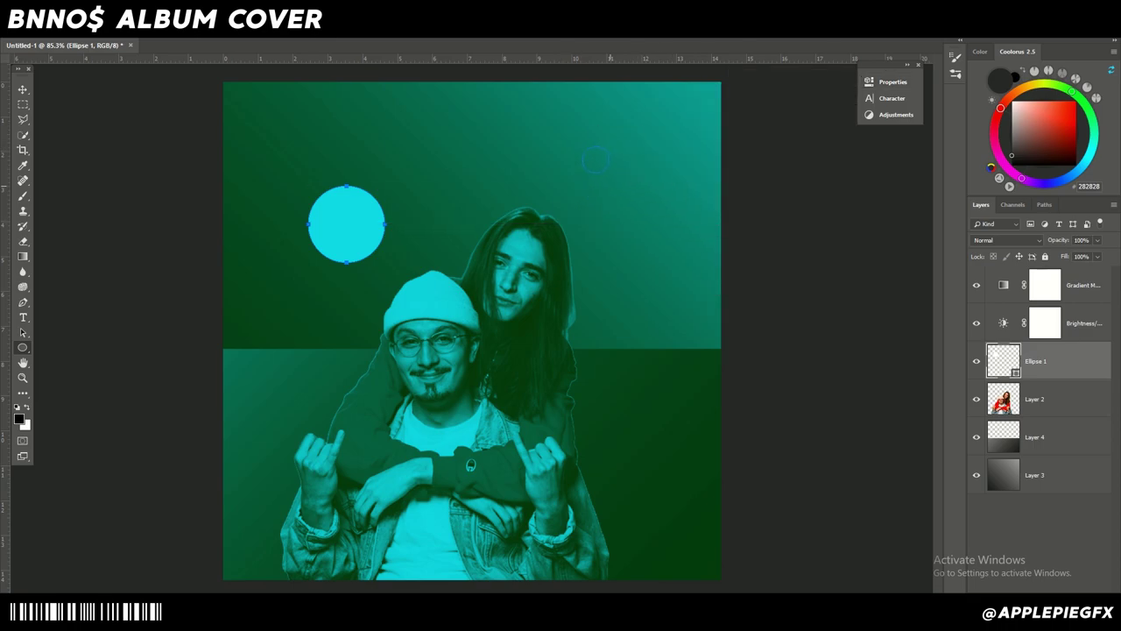
left_click_drag(610, 389, 700, 480)
left_click_drag(275, 401, 312, 438)
Add a large circle over the canvas's upper-left corner and shift it partly off the canvas
mouse_move(213, 76)
left_mouse_down()
mouse_move(306, 170)
mouse_move(233, 128)
mouse_move(327, 195)
left_mouse_up()
left_click(836, 76)
key("ctrl+t")
left_click_drag(251, 119, 230, 111)
key("Return")
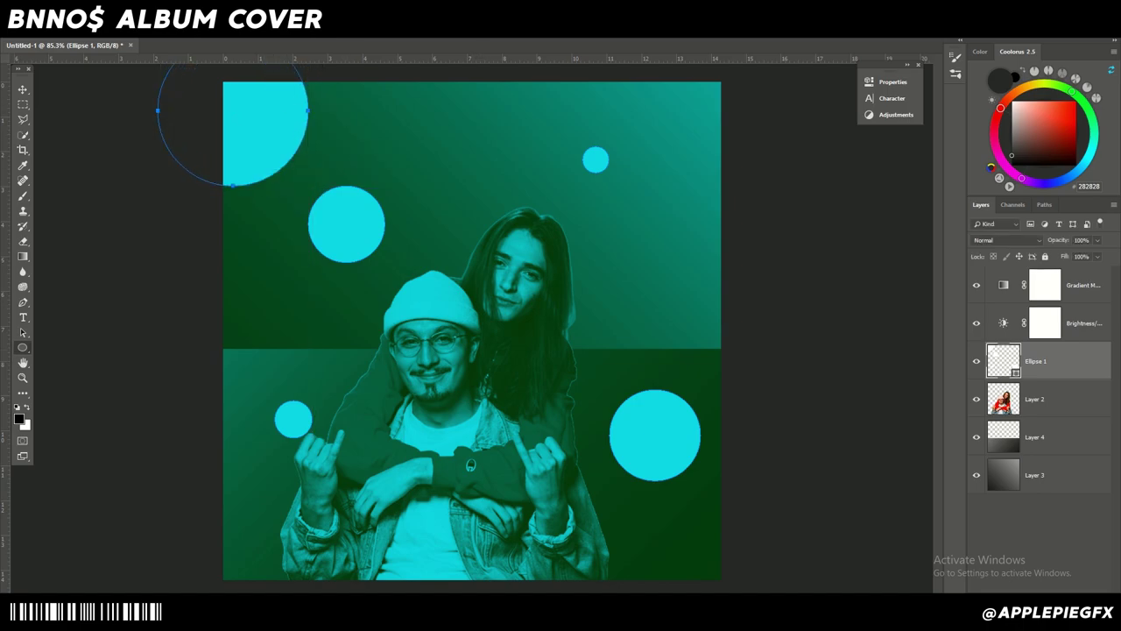
Move the circles' shape layer above the gradient map so the circles stay white
left_click(1038, 533)
left_click_drag(1038, 362, 1038, 278)
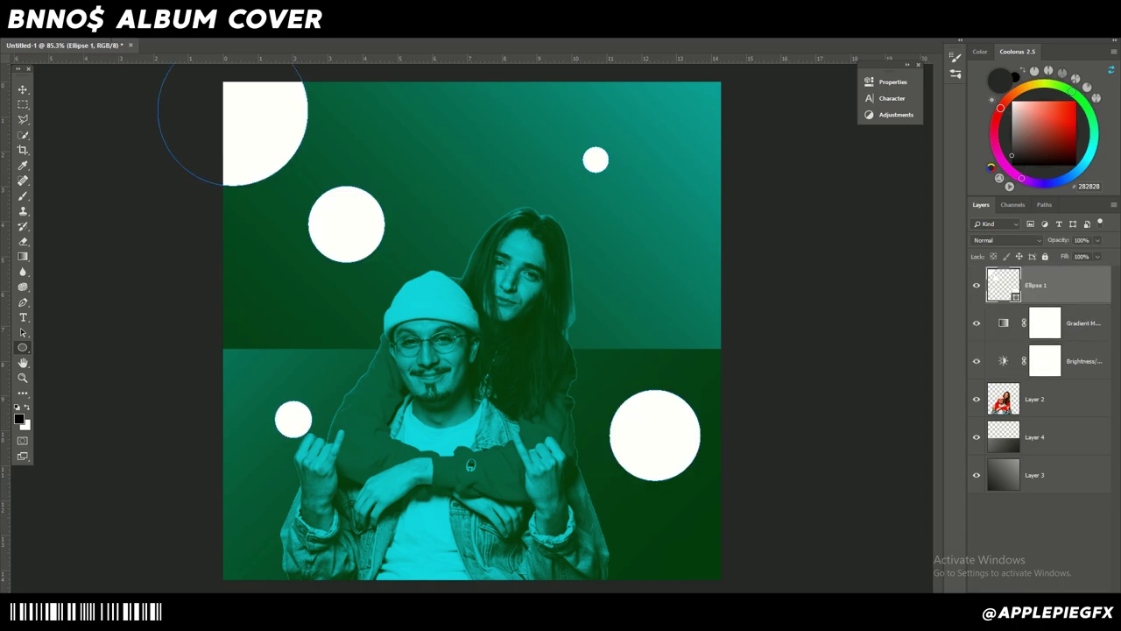
left_click(1039, 533)
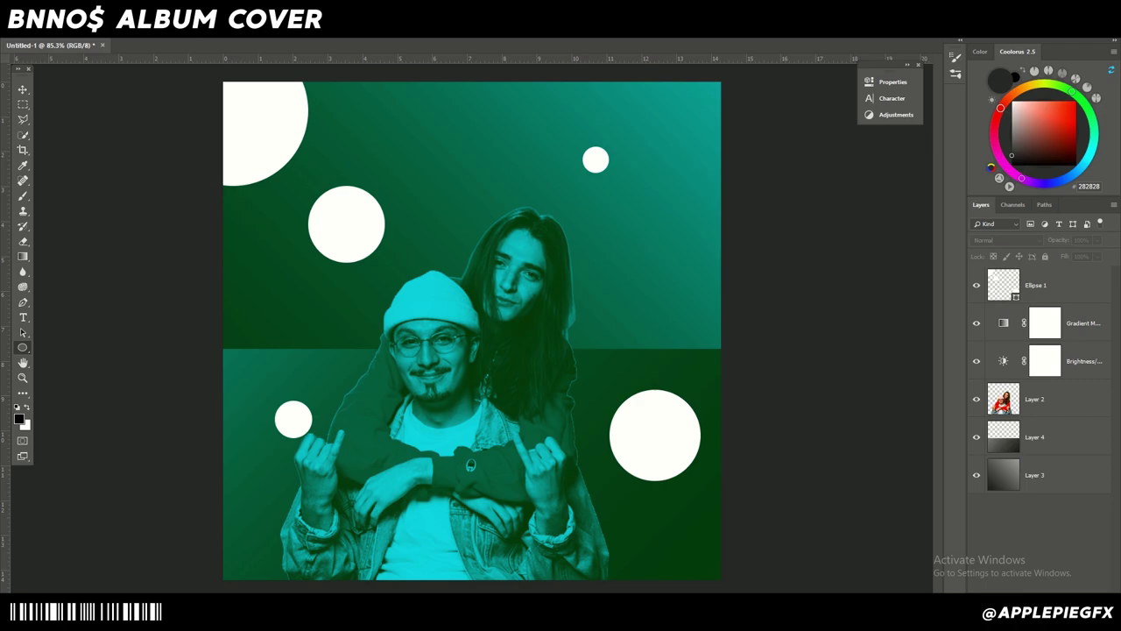
Brighten the gradient map's end colour stop to the saturated cyan 00ffd8
left_click(1083, 324)
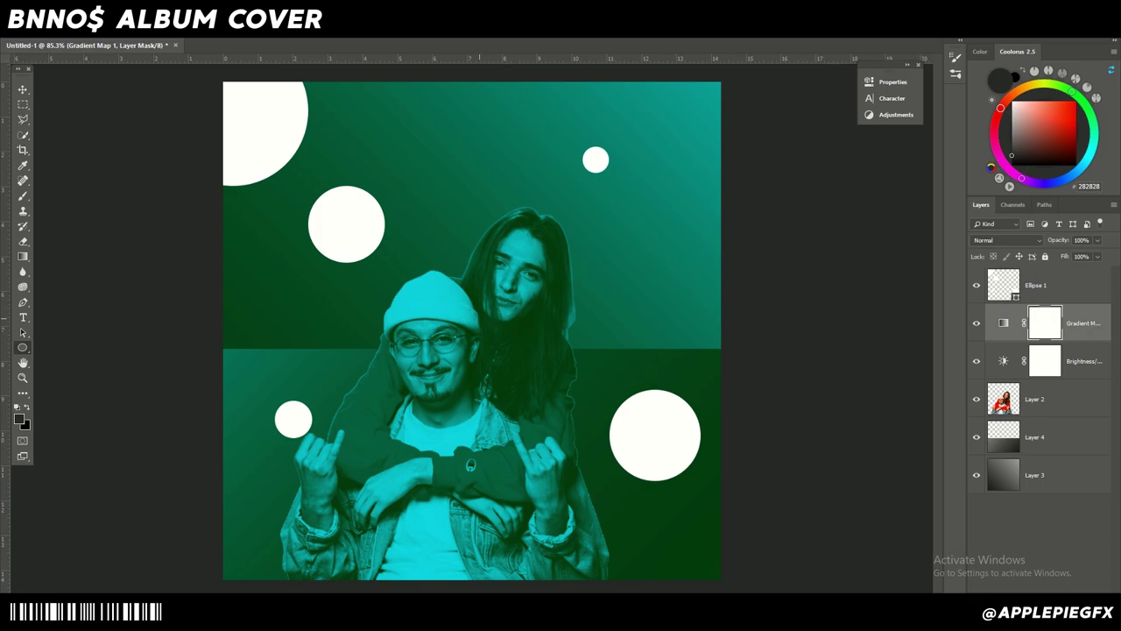
left_click(893, 81)
left_click(761, 118)
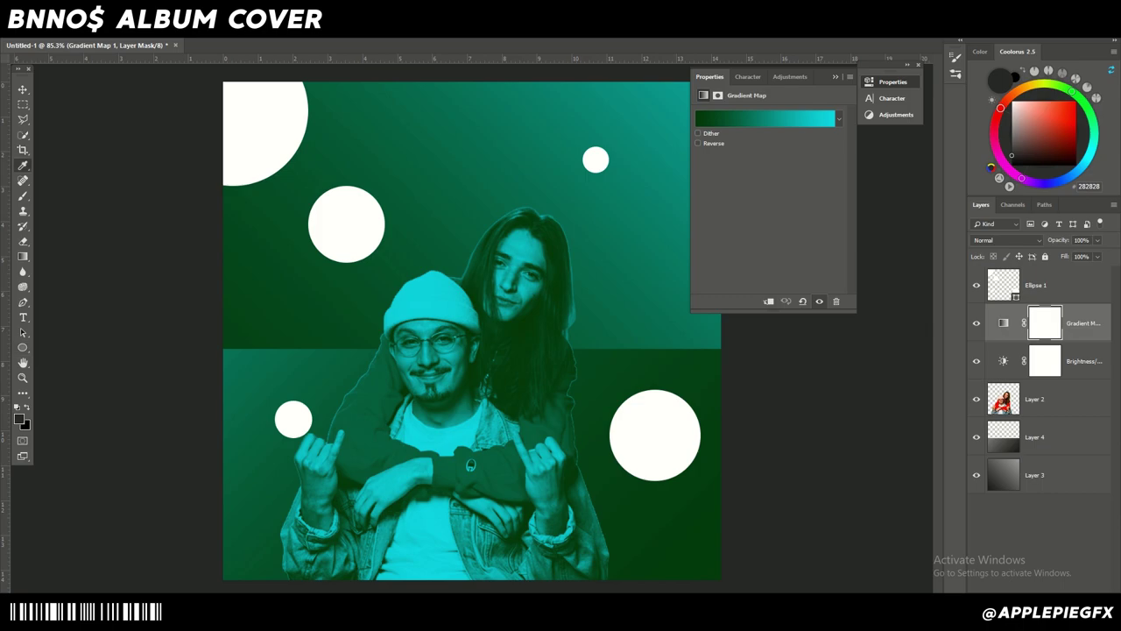
left_click(1076, 295)
left_click(897, 345)
left_click_drag(782, 279, 794, 259)
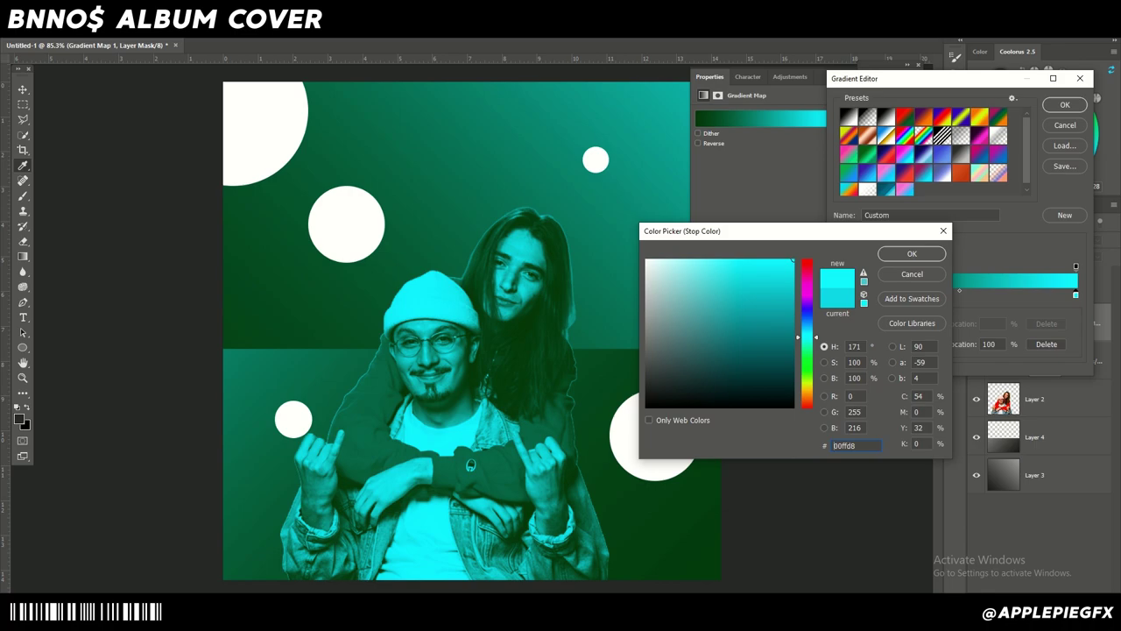
key("Return")
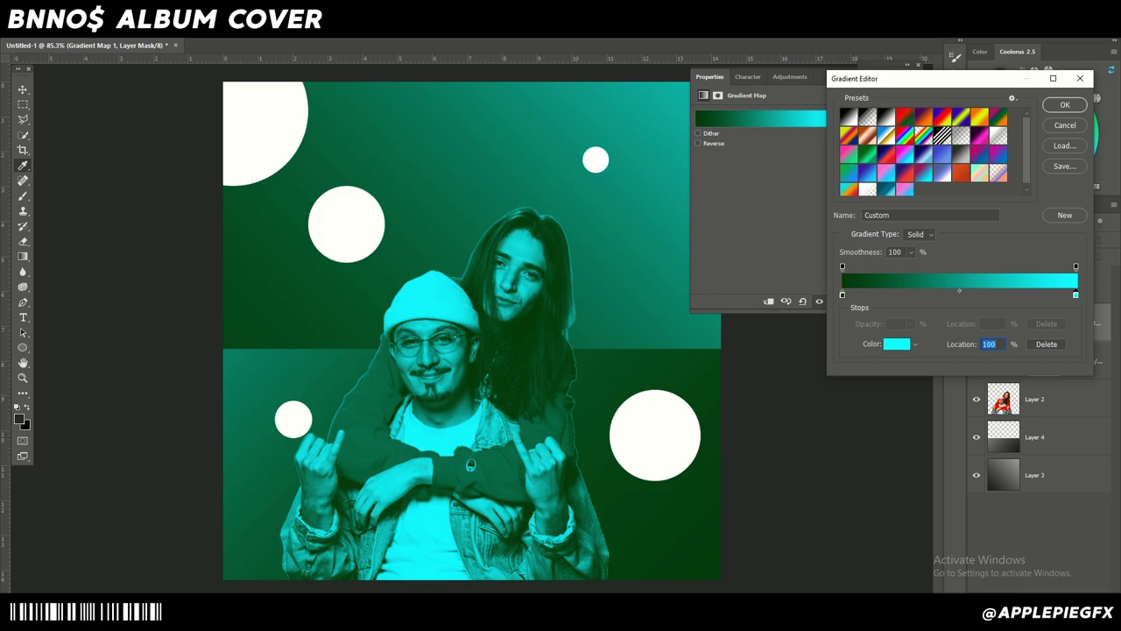
Add a second cyan colour stop at 80% to the gradient map and apply the edited gradient
left_click(1057, 295)
left_click_drag(1057, 296, 842, 296)
left_click_drag(915, 295, 1036, 296)
type("80")
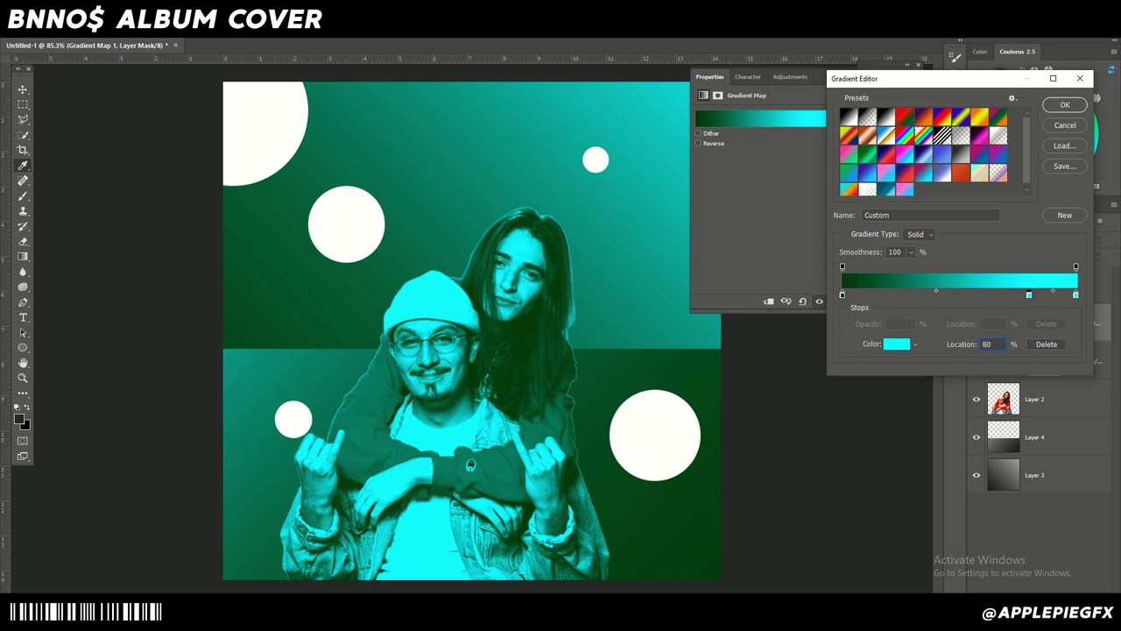
left_click(1065, 104)
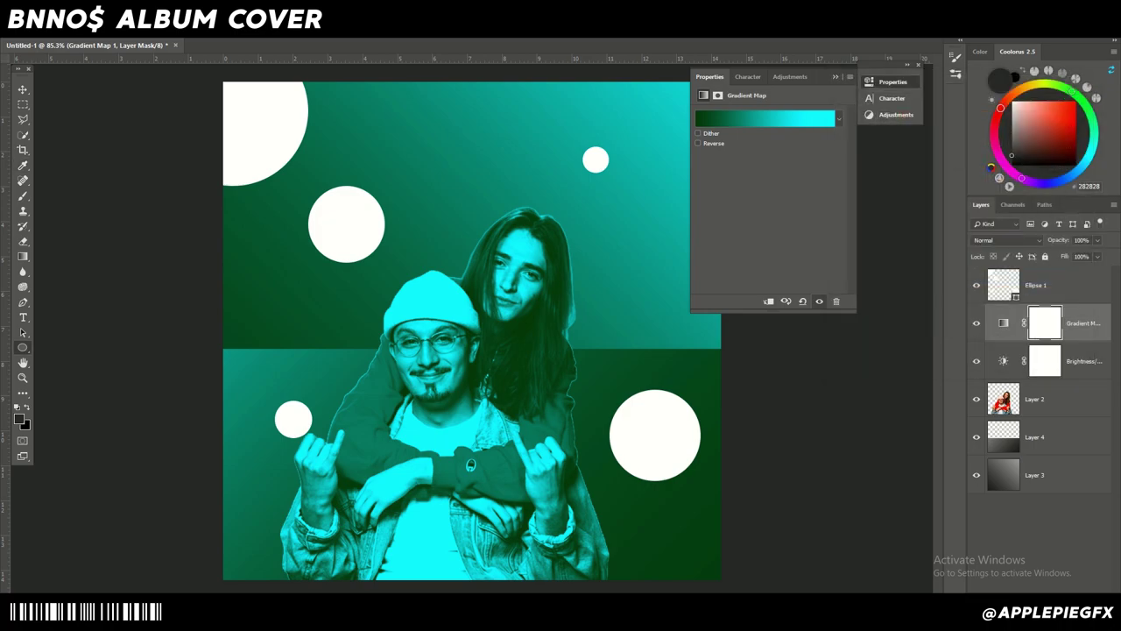
Add a Brightness/Contrast adjustment directly above the two background gradient layers with brightness set to -85
left_click(1043, 437)
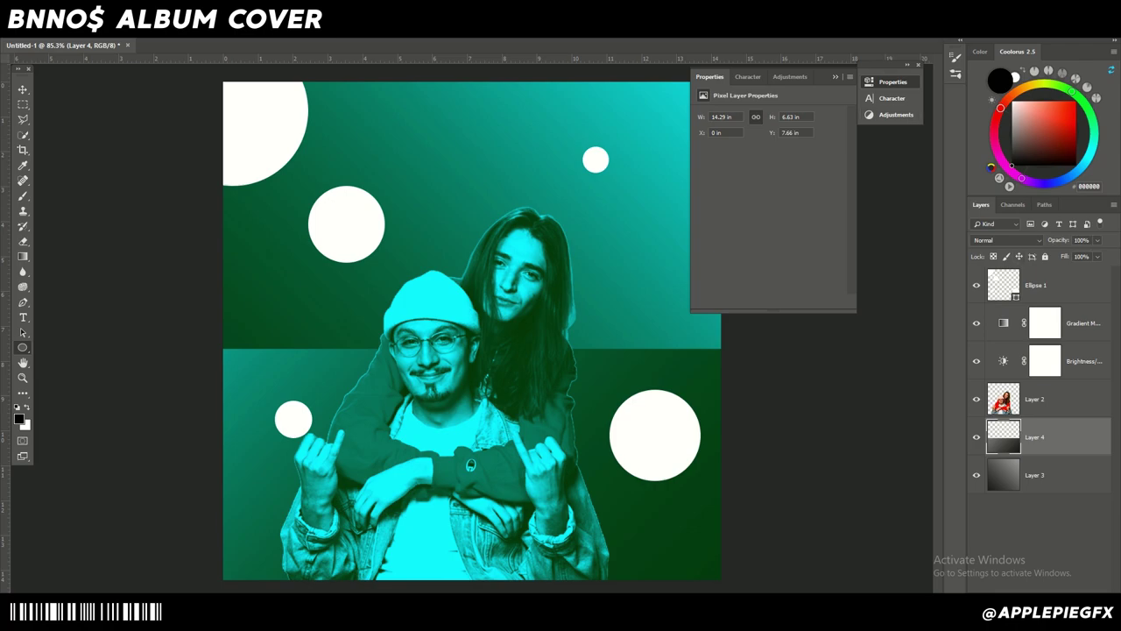
left_click(895, 115)
left_click(721, 104)
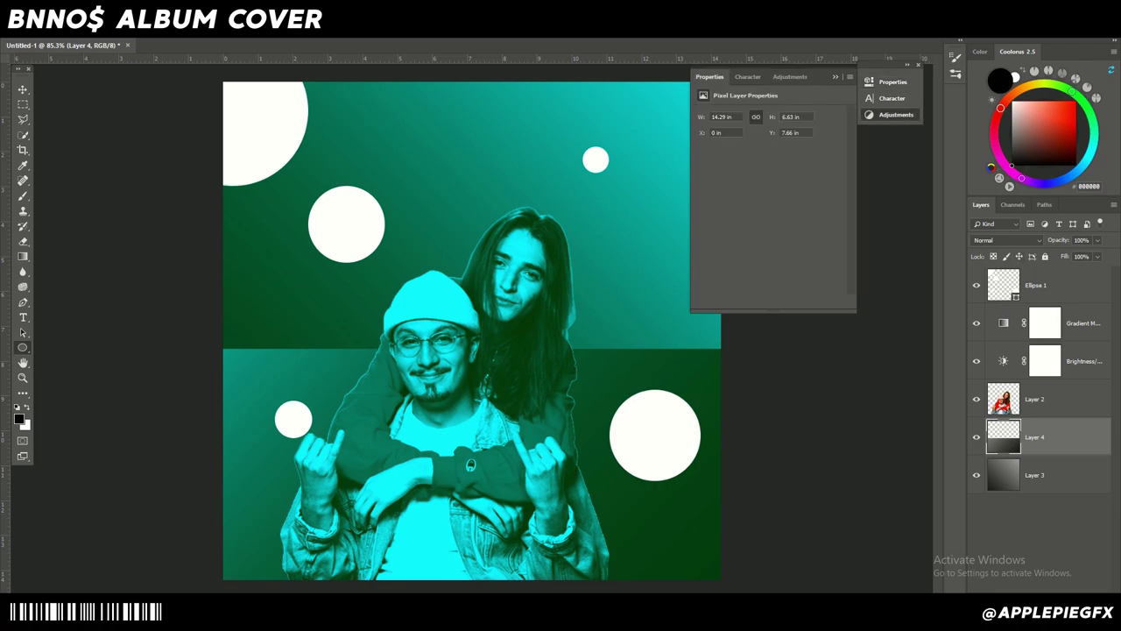
left_click_drag(770, 145, 729, 145)
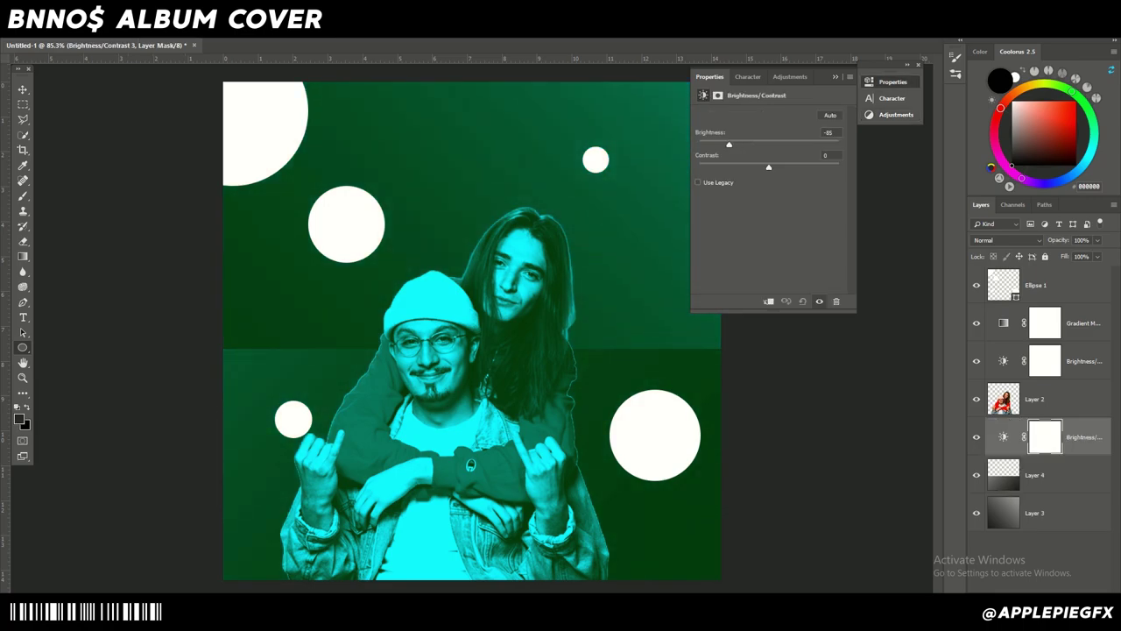
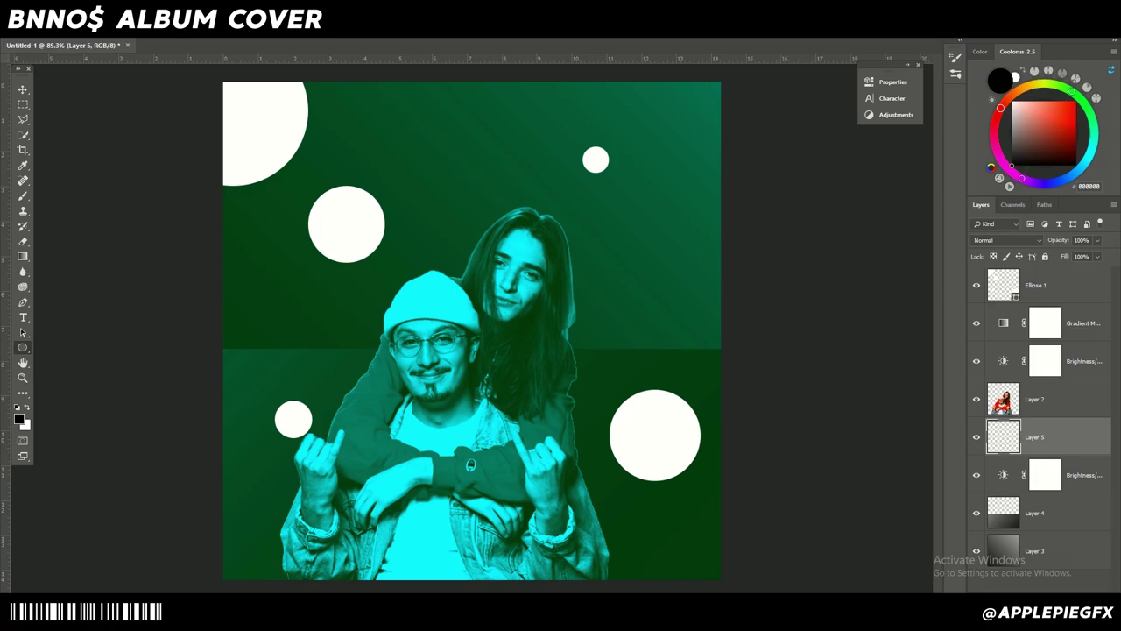
Clip the gradient map and the brightness/contrast adjustment above the photo to the two men's photo layer
left_click(1082, 323)
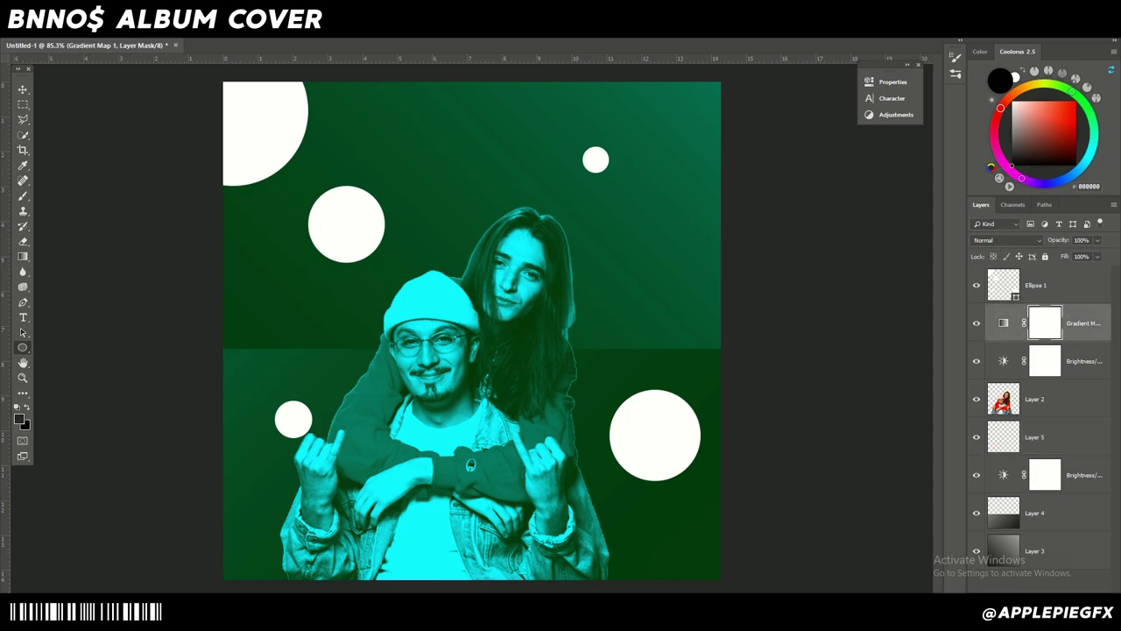
left_click(1084, 361)
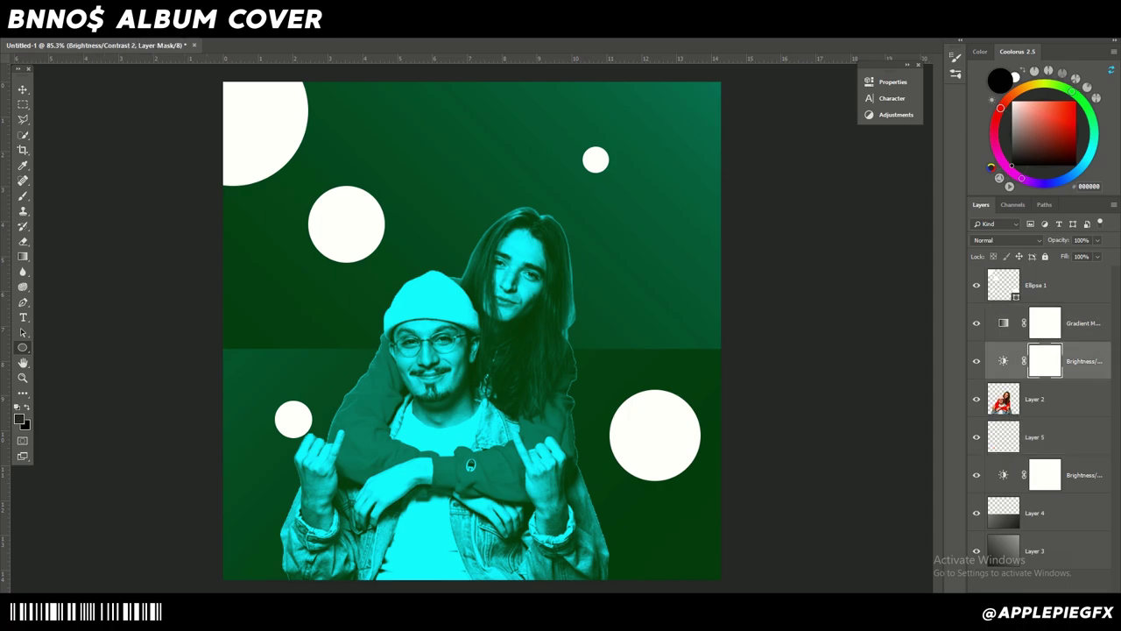
left_click(1051, 400)
left_click(1083, 323)
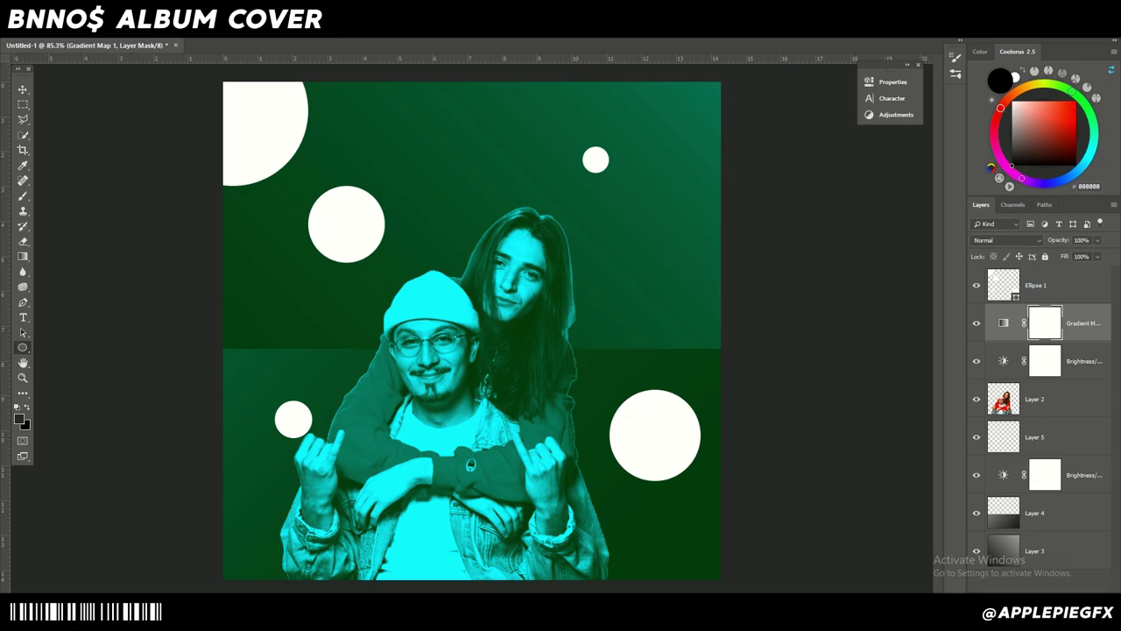
left_click(1083, 361, "shift")
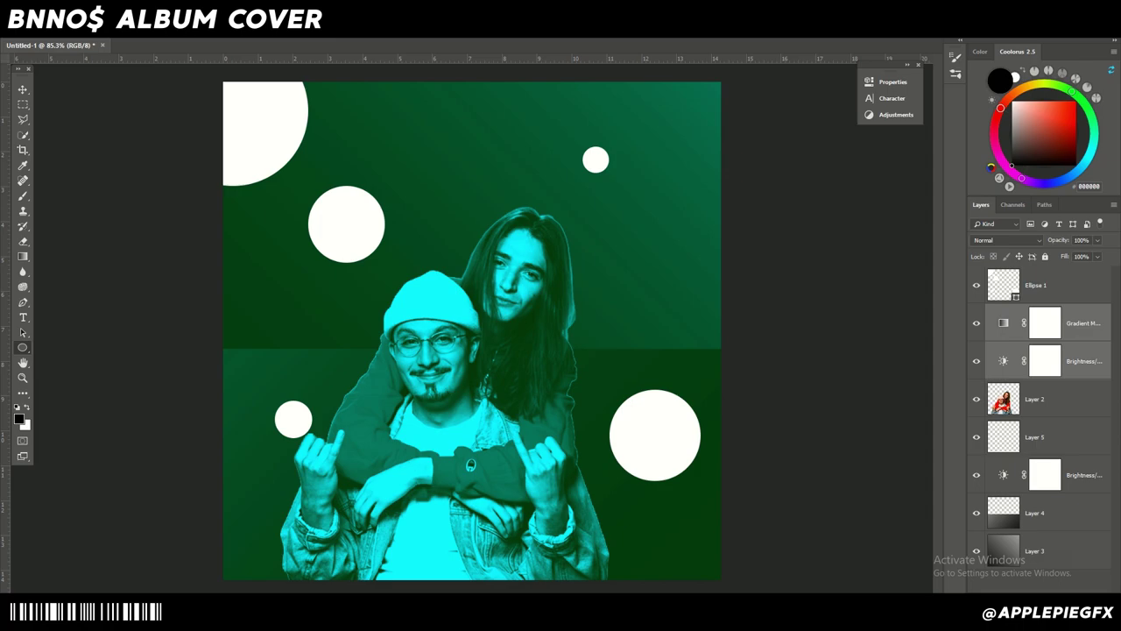
right_click(1088, 360)
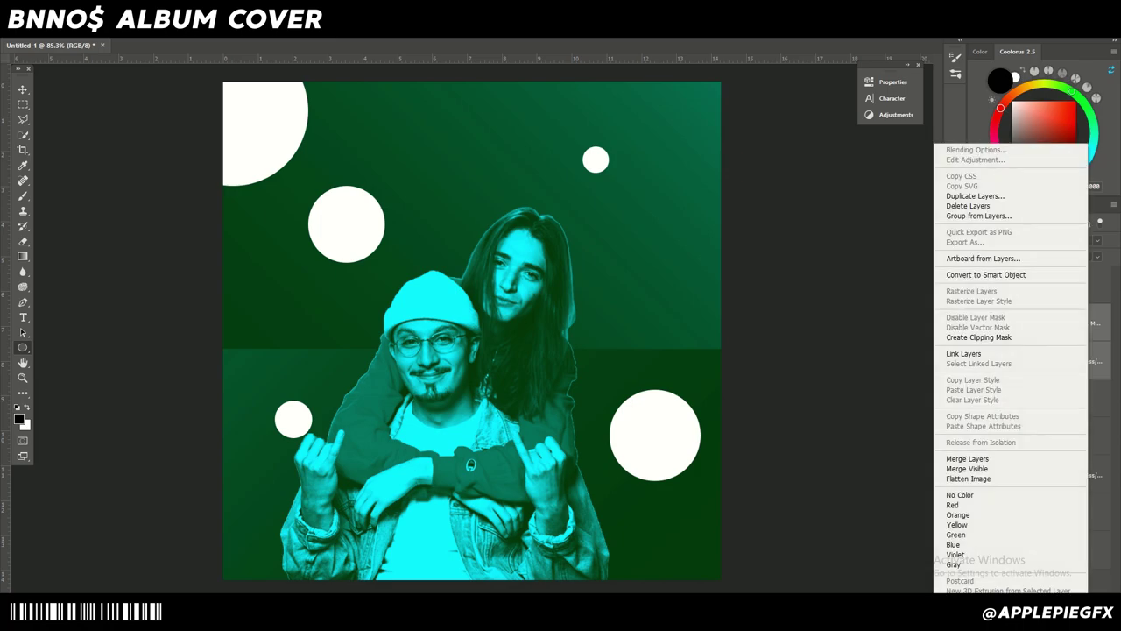
left_click(979, 337)
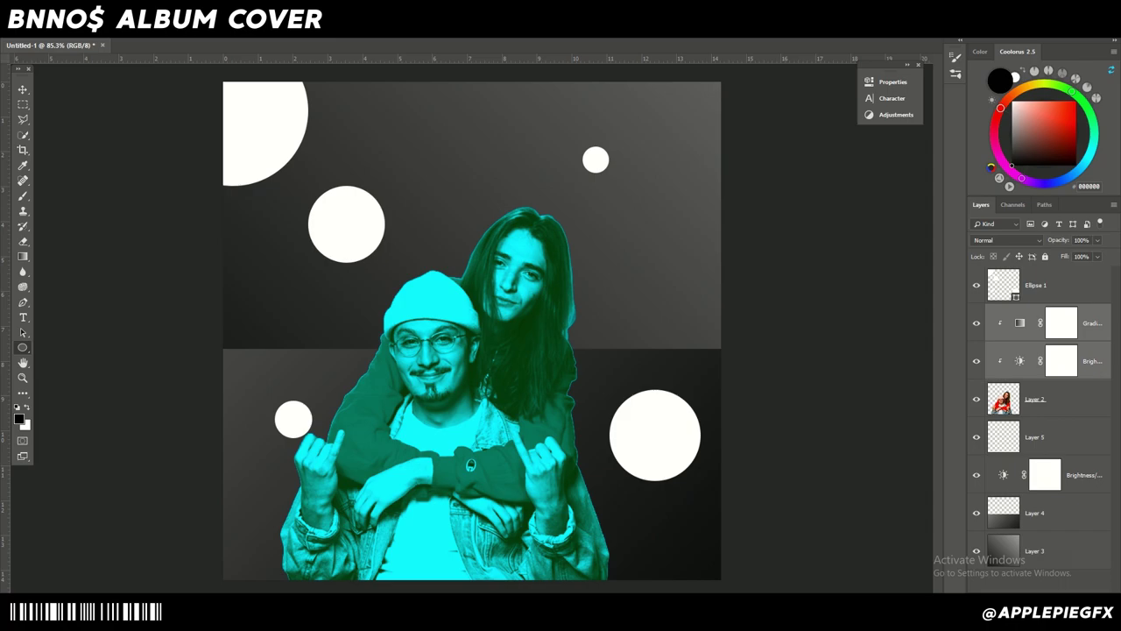
Duplicate the photo's gradient map and brightness/contrast adjustments and place the unclipped copies above the split background layers
left_click(1048, 400)
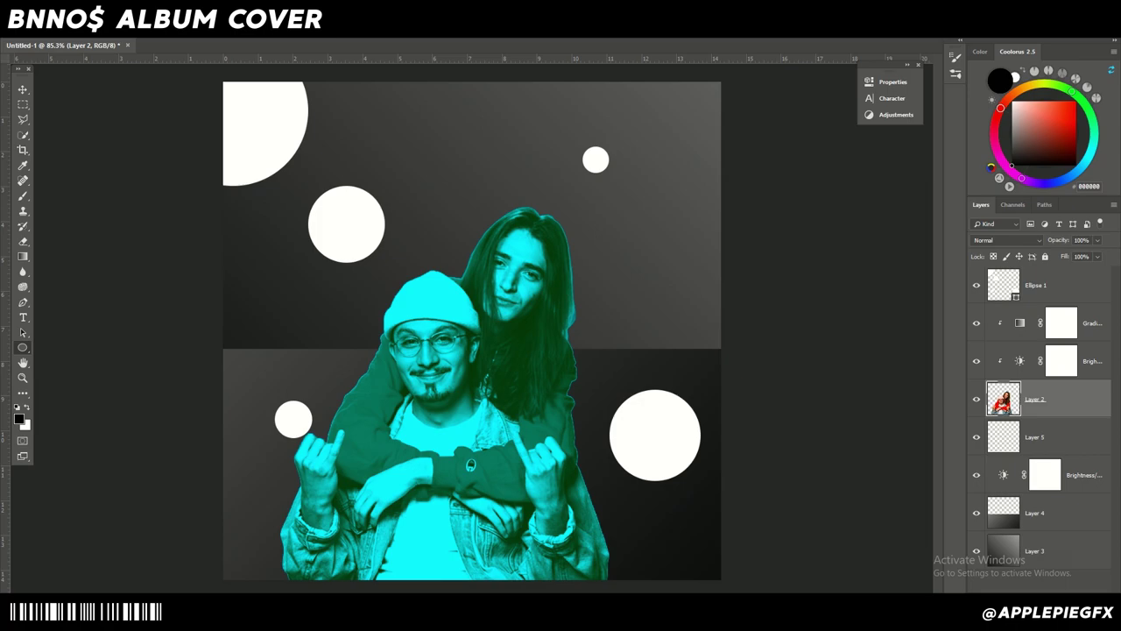
left_click(1090, 324)
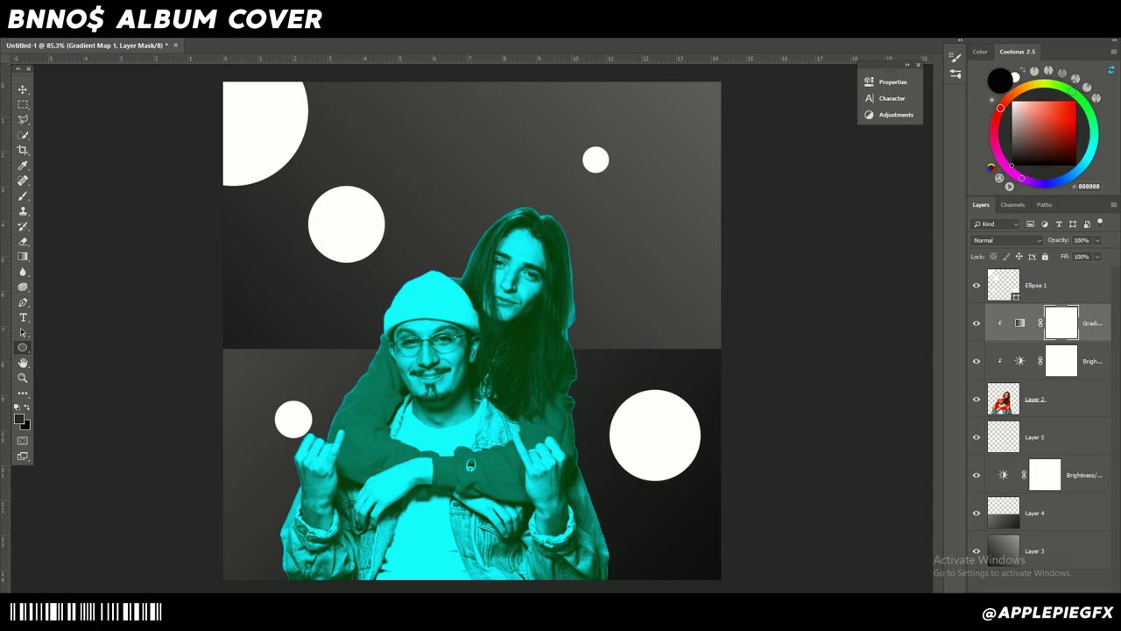
left_click(1090, 361, "shift")
right_click(1091, 361)
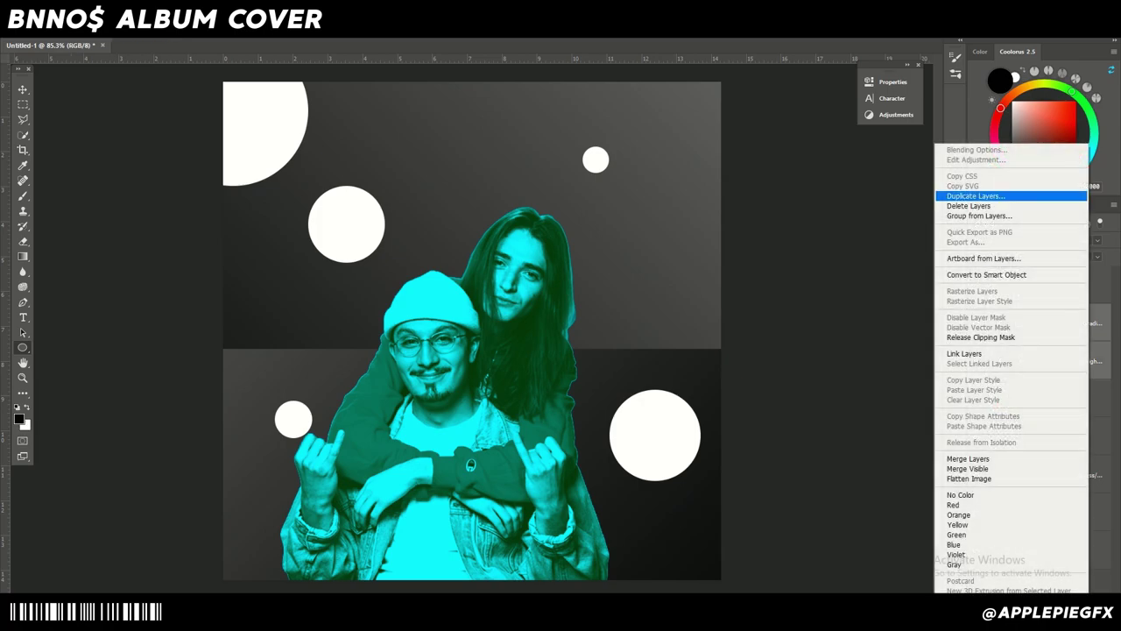
key("Escape")
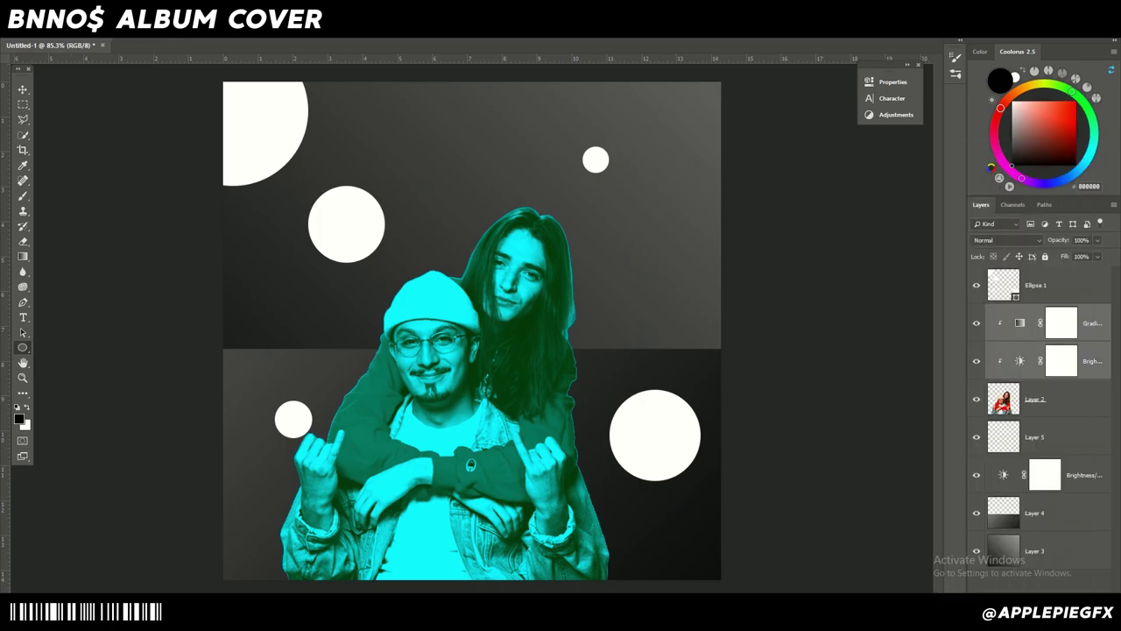
key("ctrl+j")
scroll(1091, 350, "down", 2)
left_click_drag(1091, 318, 1060, 518)
left_click(1083, 460)
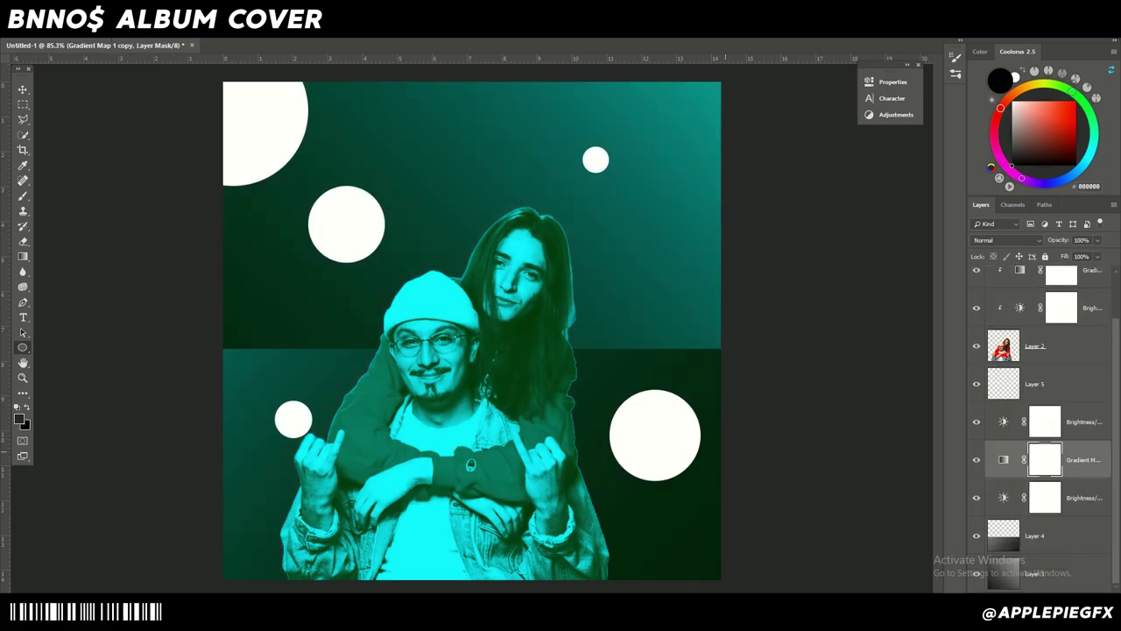
left_click(1052, 535)
scroll(1051, 526, "up", 2)
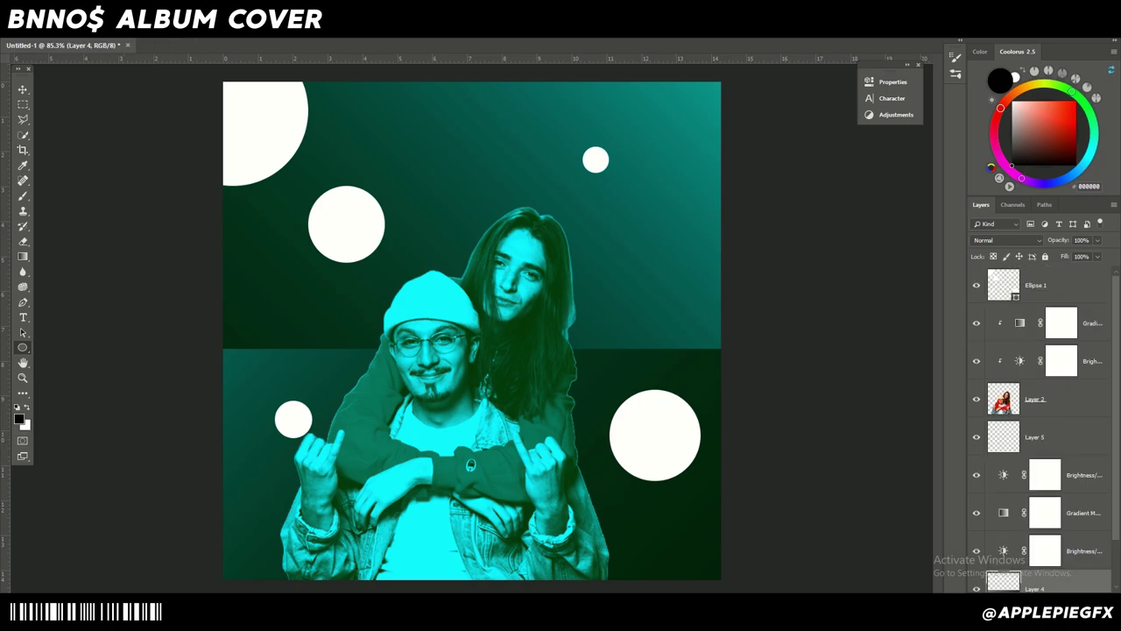
Draw a white circle about 366 px wide behind the two men on the empty layer below the photo
left_click(1051, 438)
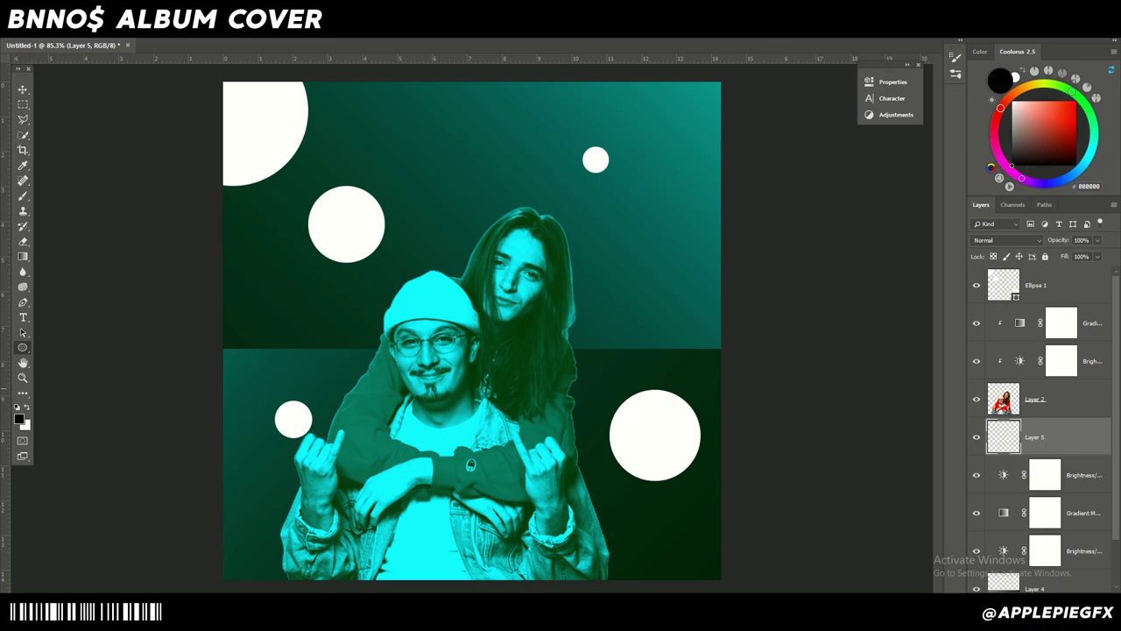
left_click_drag(595, 332, 411, 515)
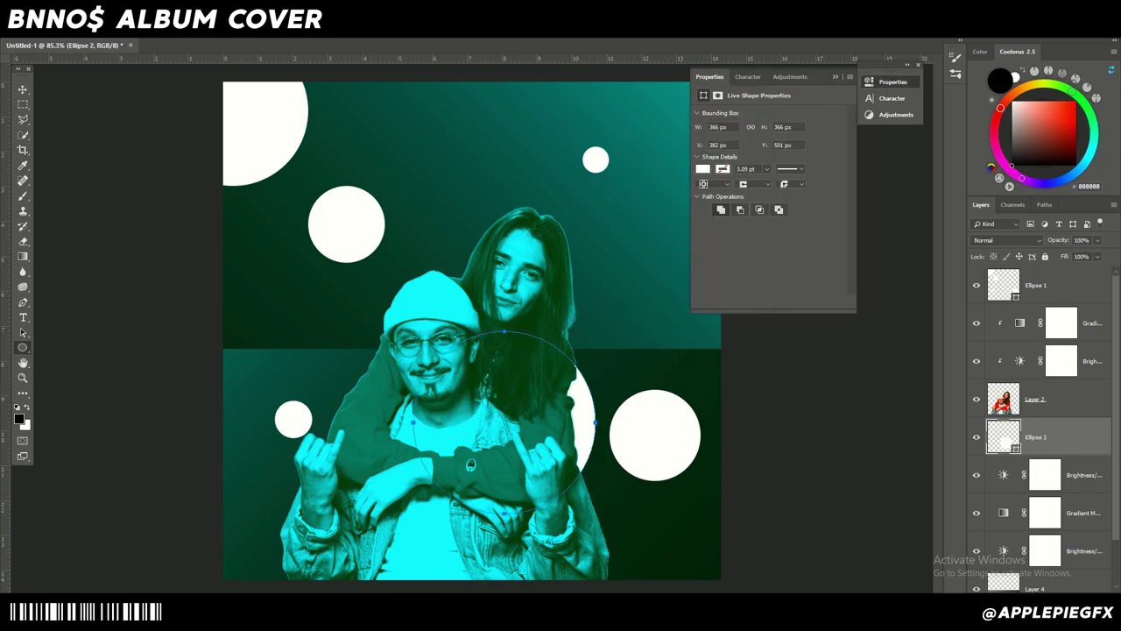
left_click(836, 77)
Shift the front white circles slightly down and right, and move the circle behind the men slightly right
left_click(1084, 361)
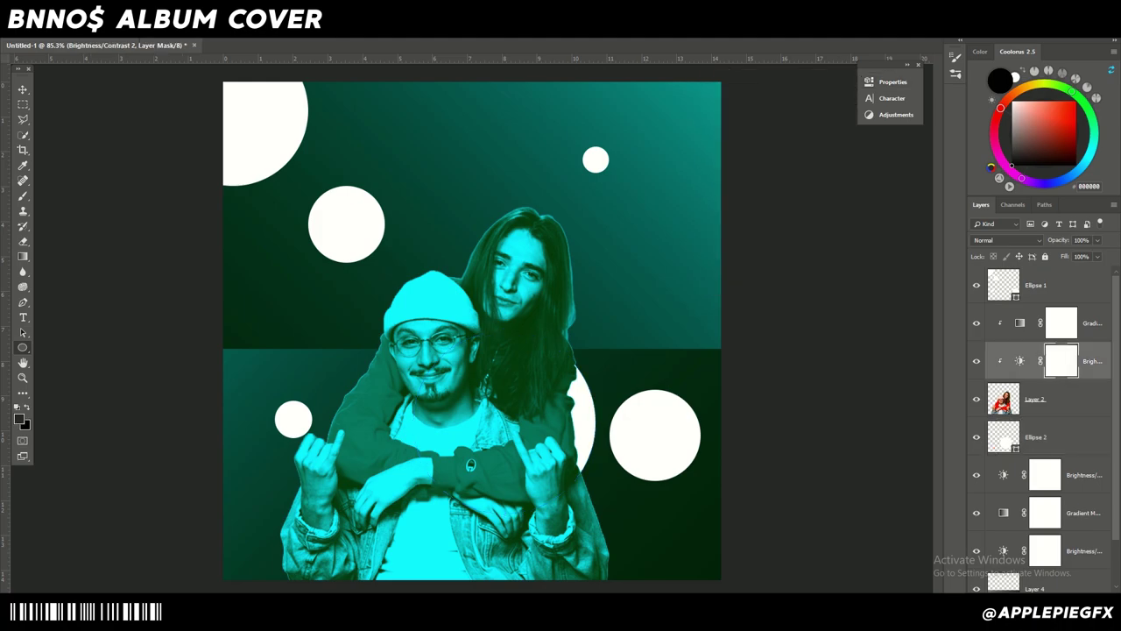
left_click(1089, 323)
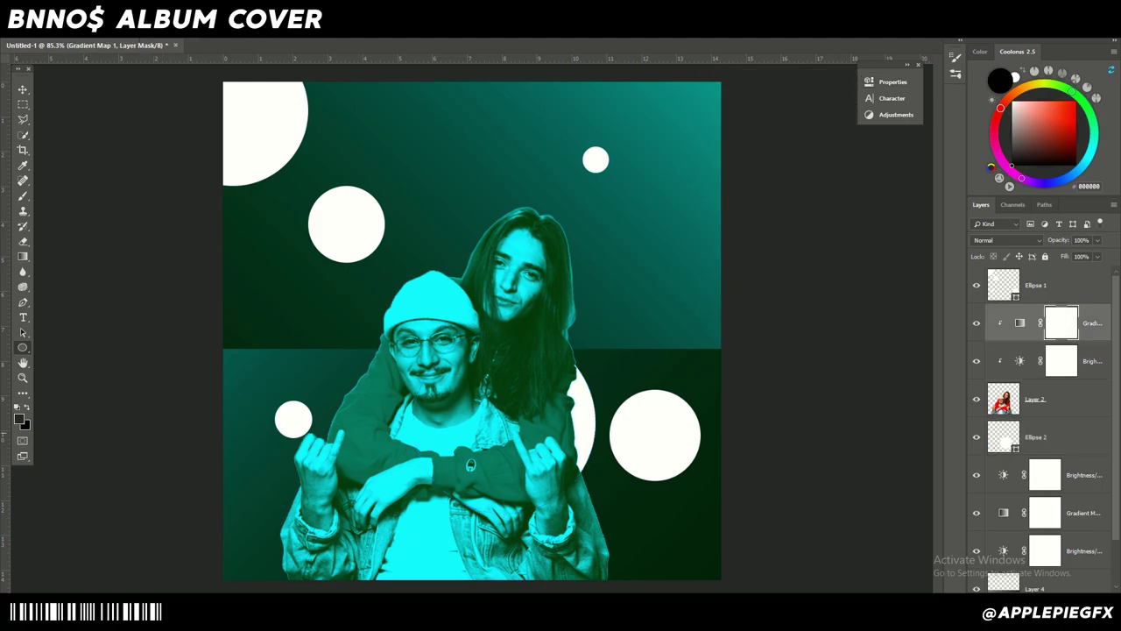
key("v")
left_click_drag(671, 406, 692, 426)
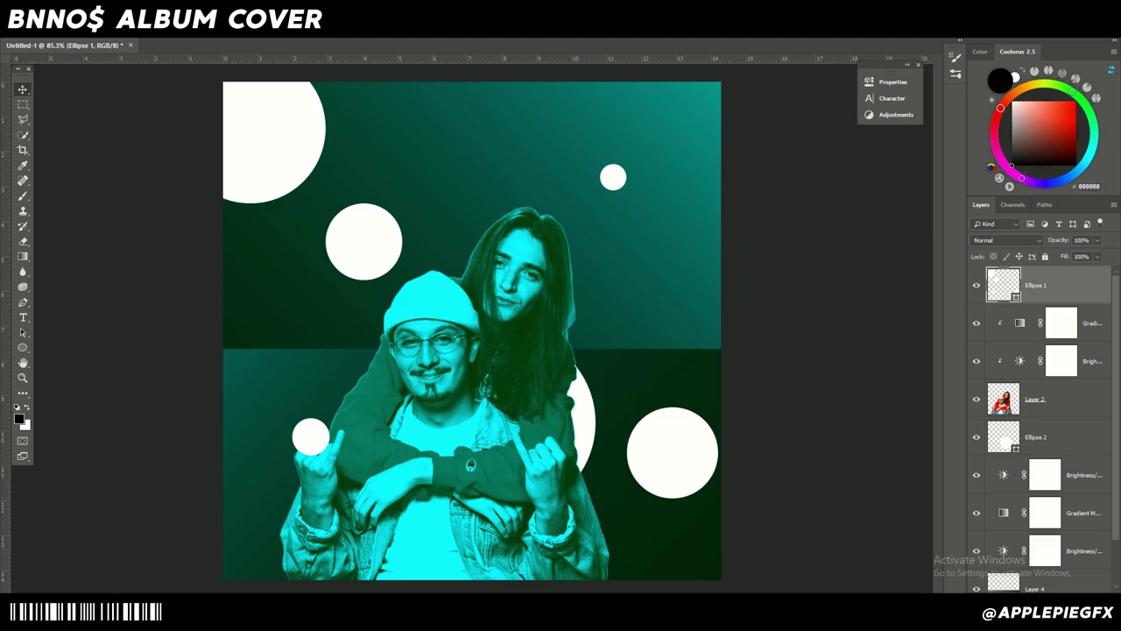
key("alt+bracketleft")
key("alt+bracketleft")
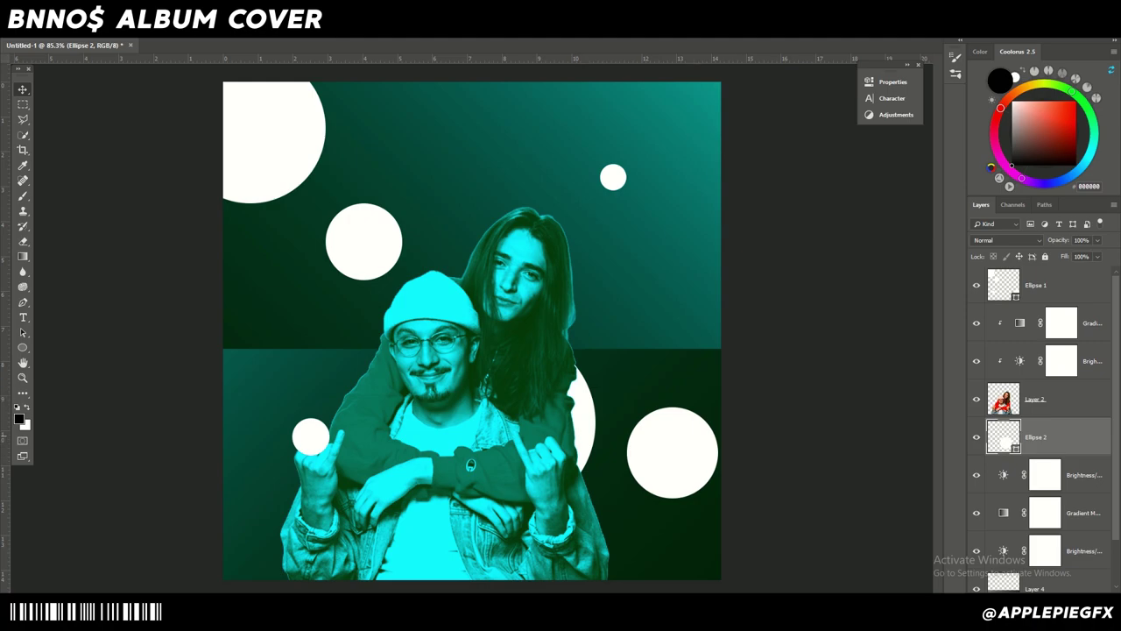
left_click_drag(587, 427, 604, 427)
Add a drop shadow effect to the photo layer of the two men
left_click(1036, 399)
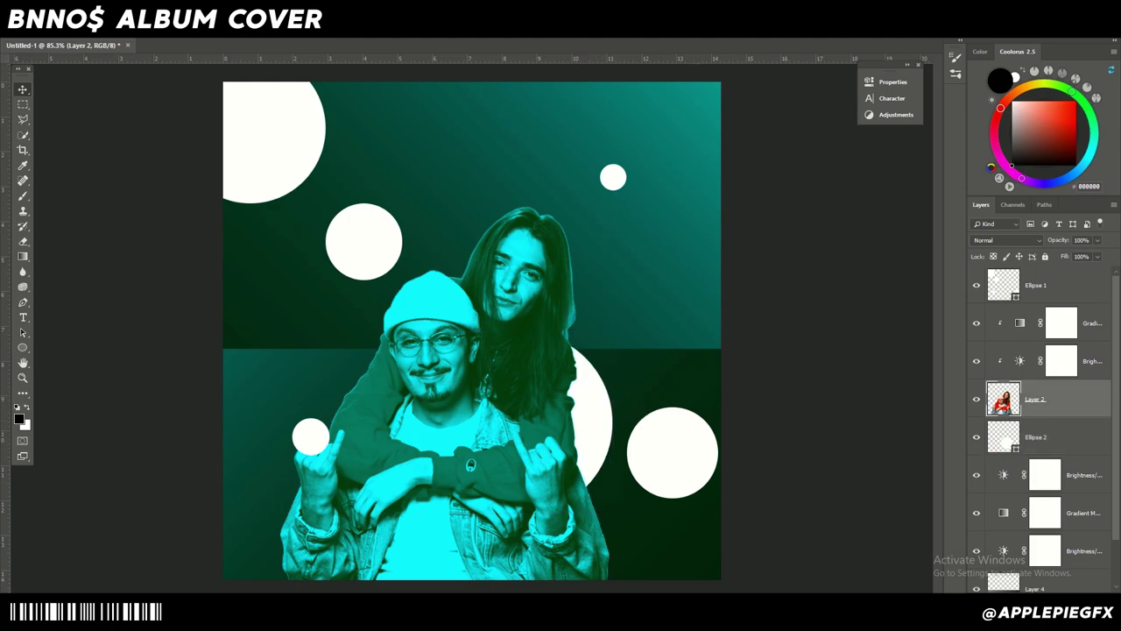
double_click(1073, 400)
left_click_drag(380, 238, 859, 200)
scroll(655, 351, "down", 3)
left_click(624, 425)
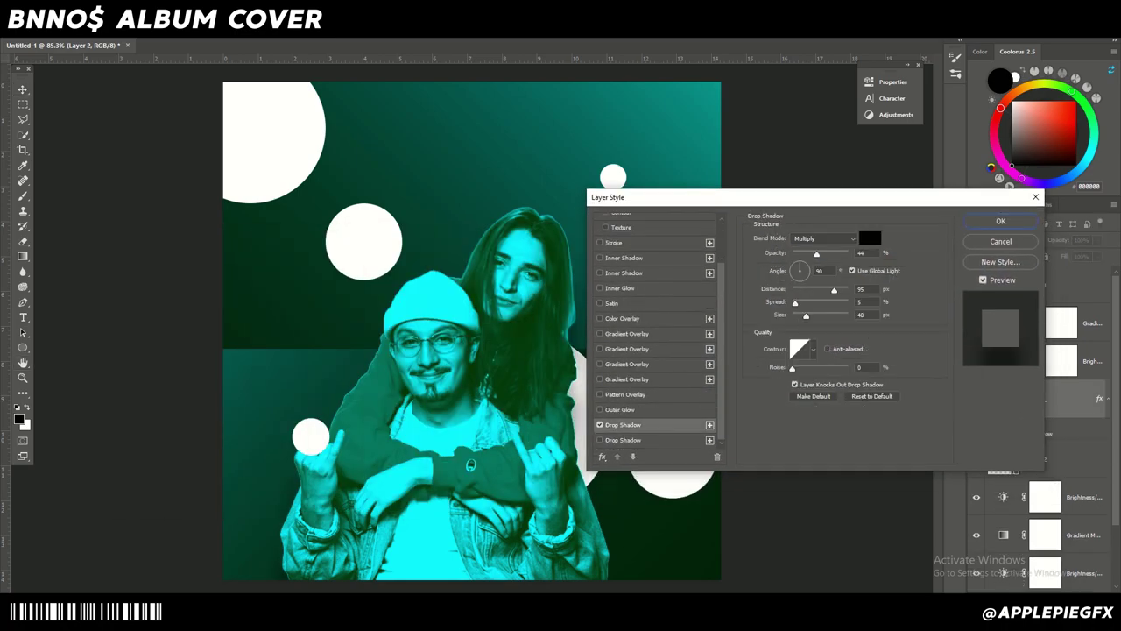
Set the photo's drop shadow to angle 124° and distance 45 px, adjust its size and opacity, and apply it
left_click_drag(771, 197, 830, 202)
left_click_drag(893, 294, 851, 320)
left_click_drag(858, 268, 859, 319)
left_click_drag(876, 258, 869, 258)
left_click_drag(891, 293, 883, 257)
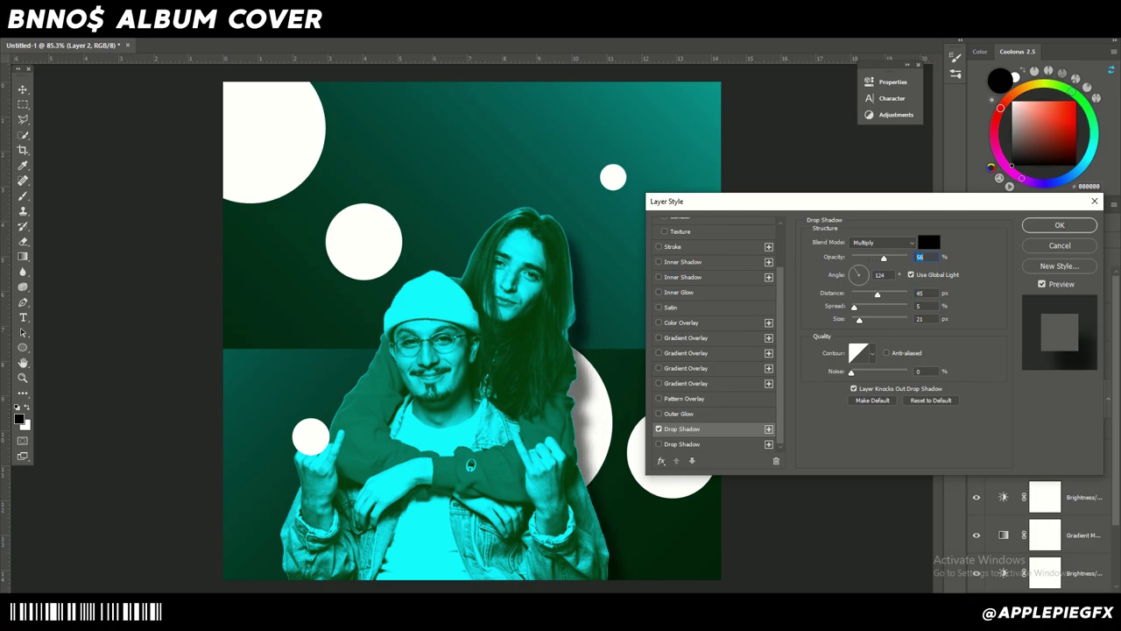
left_click_drag(859, 320, 862, 320)
left_click_drag(884, 258, 876, 258)
key("Return")
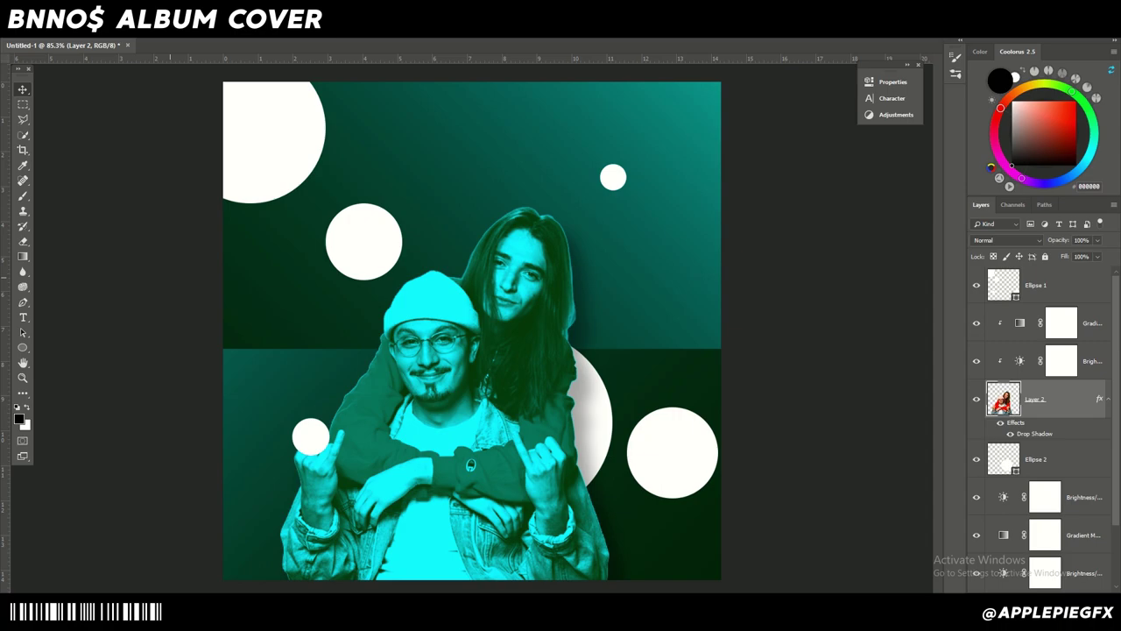
Add the title text BBNO$ beside the men and enlarge it
key("t")
left_click(237, 279)
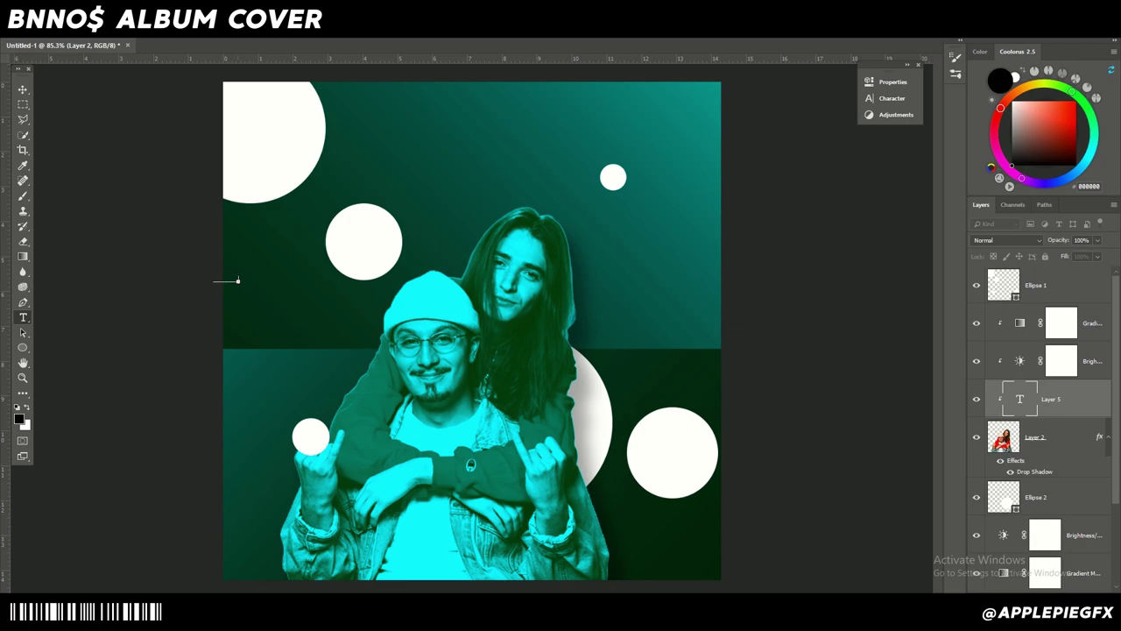
type("BBNO$")
key("ctrl+Return")
left_click_drag(239, 276, 349, 220)
left_click_drag(310, 265, 458, 338)
key("Return")
Move the BBNO$ text layer behind the men and scale it across the upper half, slightly wider than the canvas
left_click_drag(1051, 399, 1053, 473)
key("ctrl+t")
left_click_drag(532, 321, 757, 288)
left_click_drag(603, 318, 649, 173)
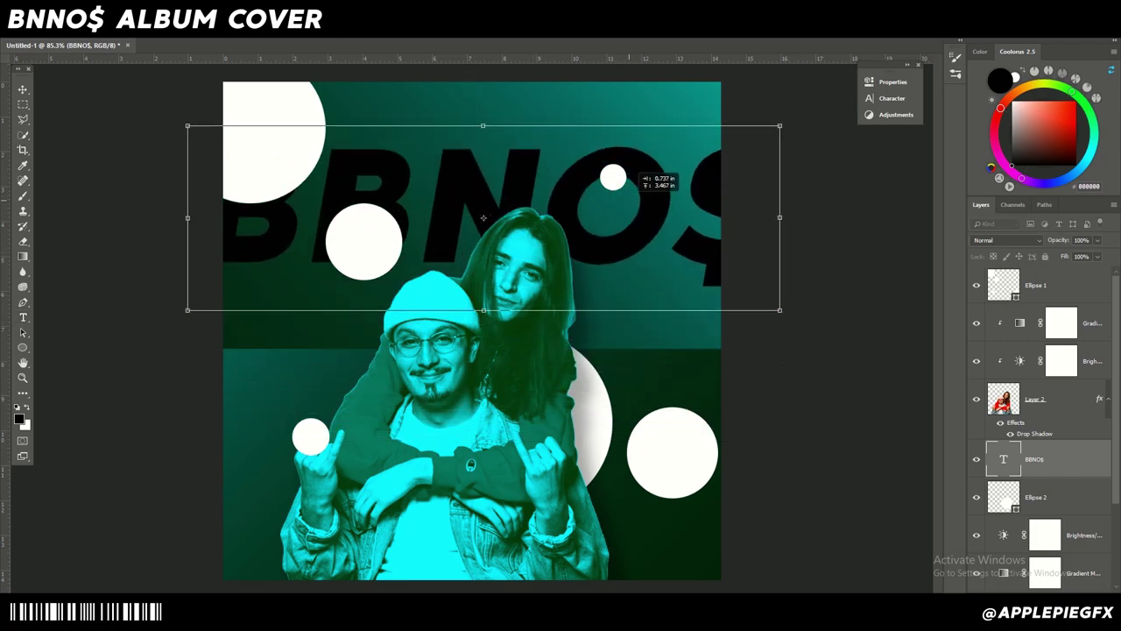
key("Return")
Recolour the BBNO$ title text white
left_click(655, 214)
key("ctrl+a")
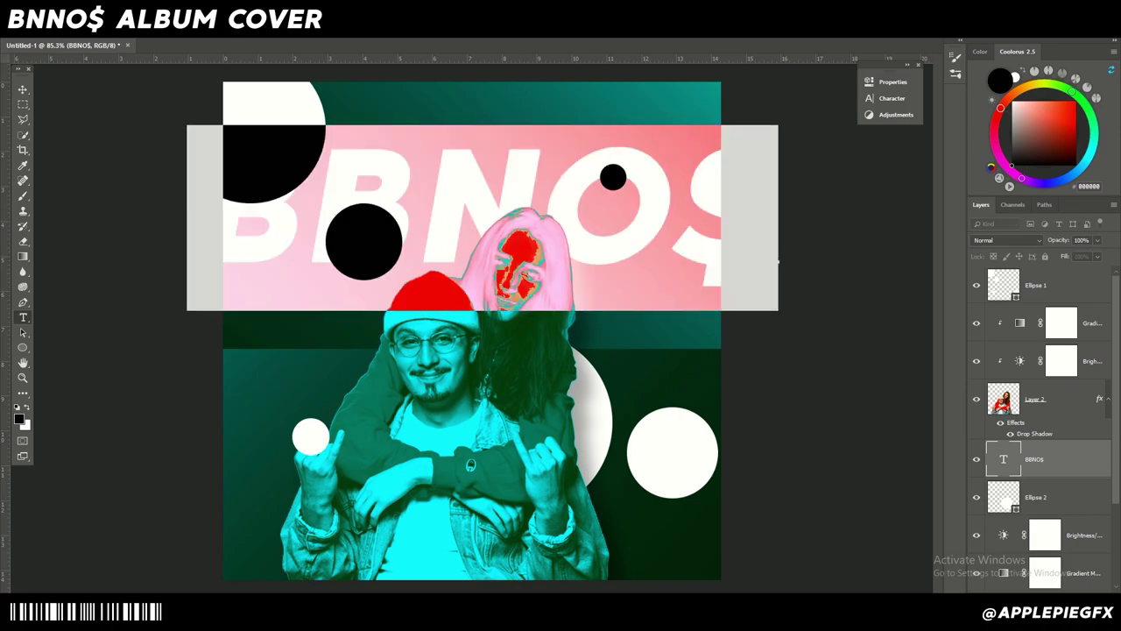
left_click(359, 28)
left_click_drag(696, 278, 647, 260)
left_click(912, 254)
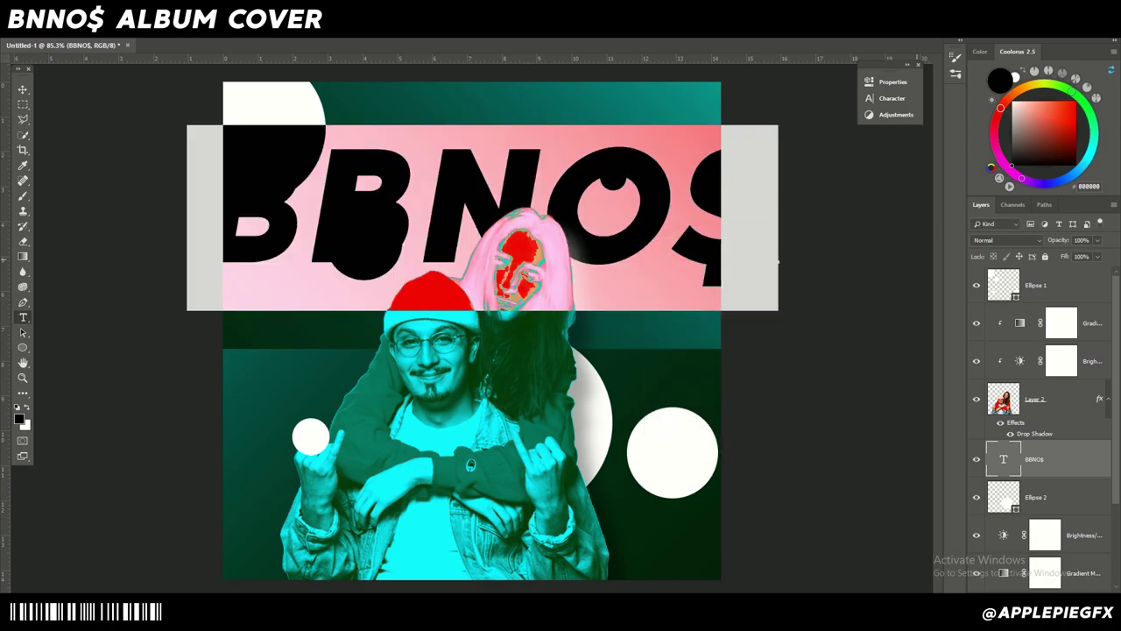
left_click(23, 89)
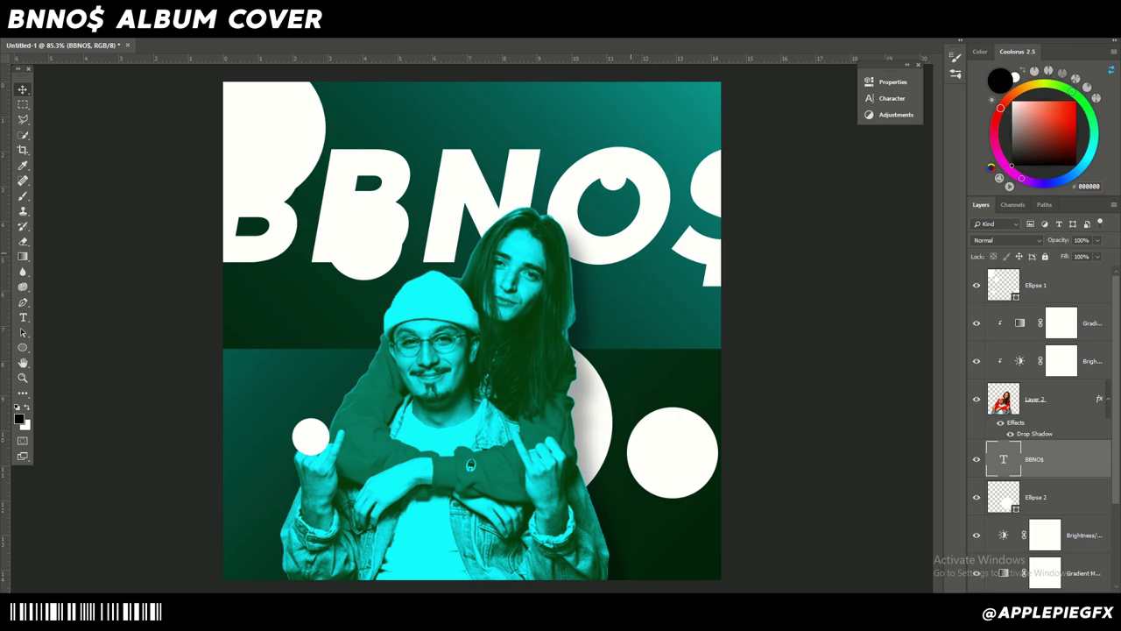
Nudge the BBNO$ title slightly to the left
key("Left")
key("Left")
key("Left")
key("Left")
key("Left")
key("Left")
key("Left")
key("Left")
key("Left")
key("Left")
double_click(1070, 286)
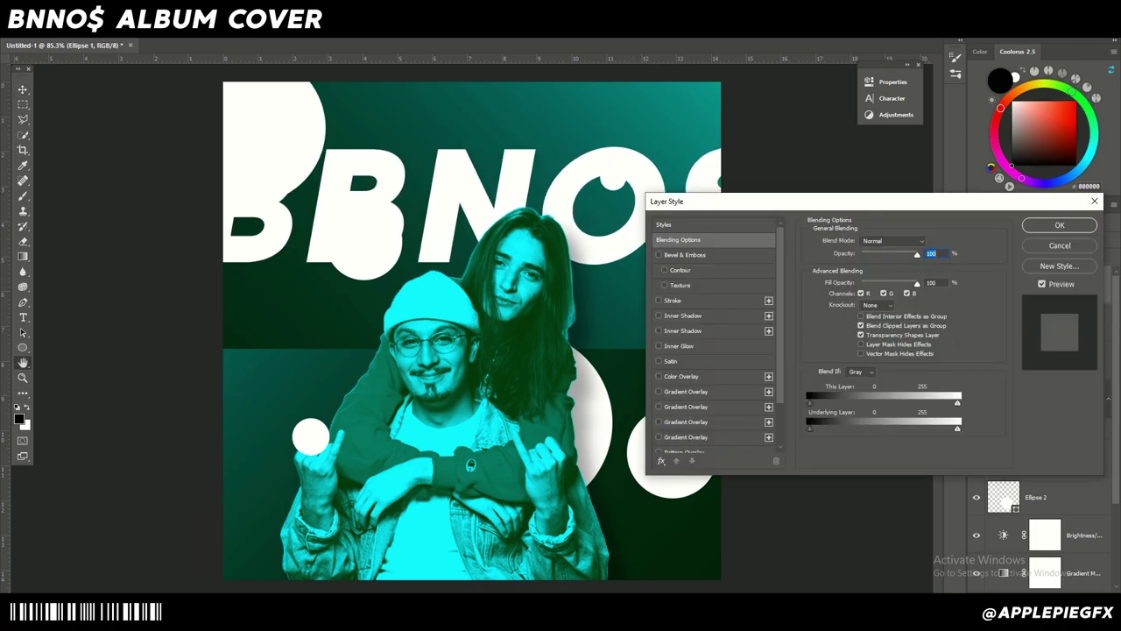
scroll(717, 337, "down", 3)
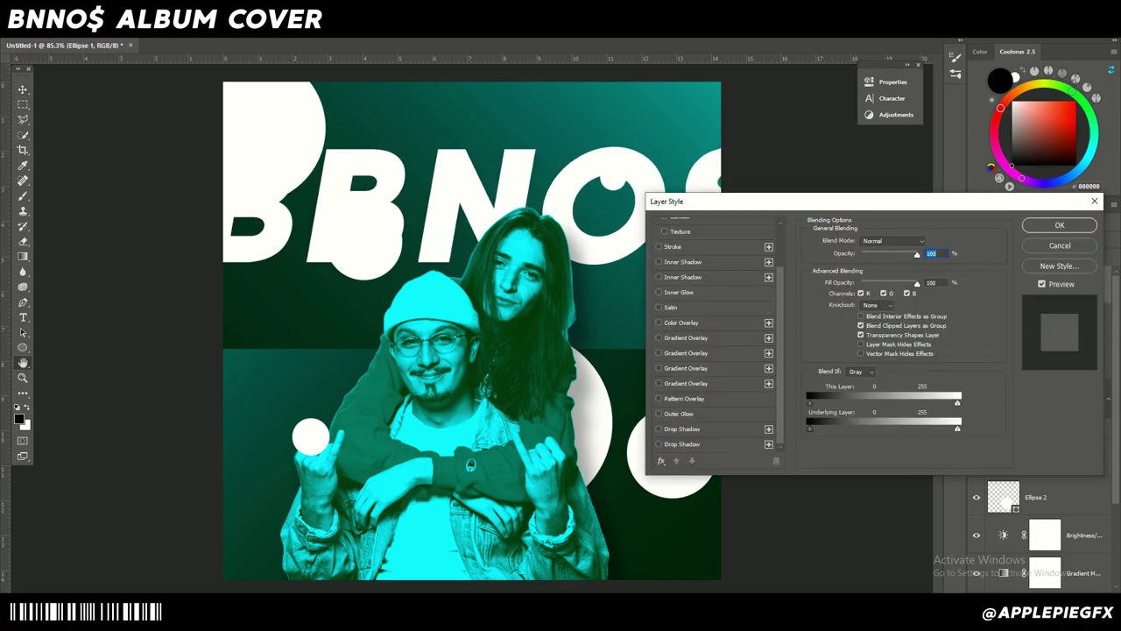
left_click(682, 445)
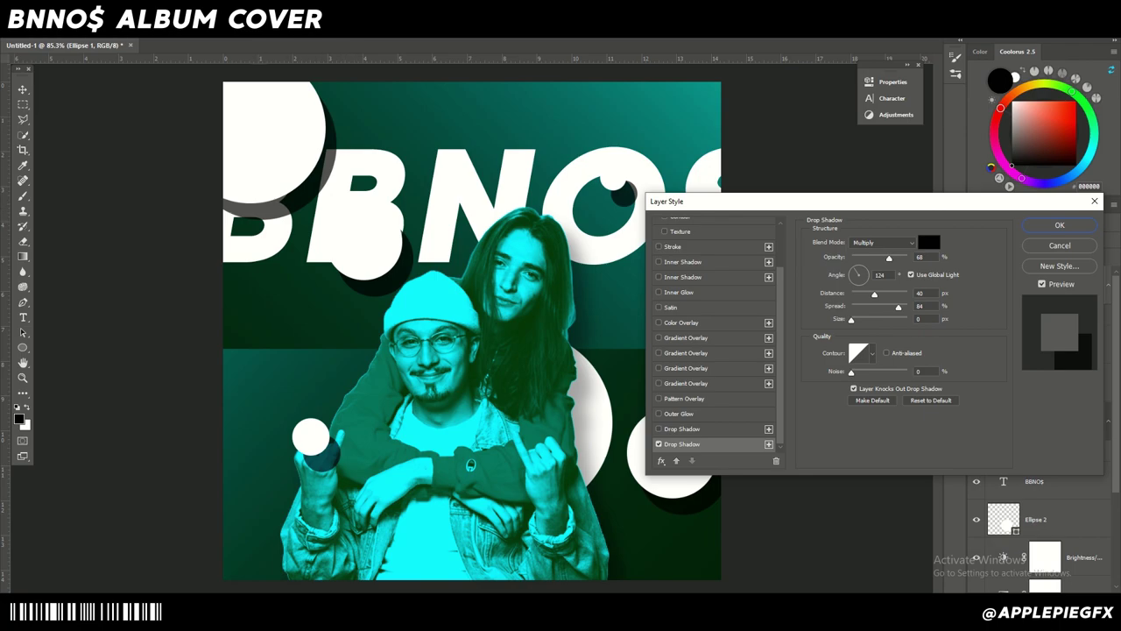
left_click(1060, 245)
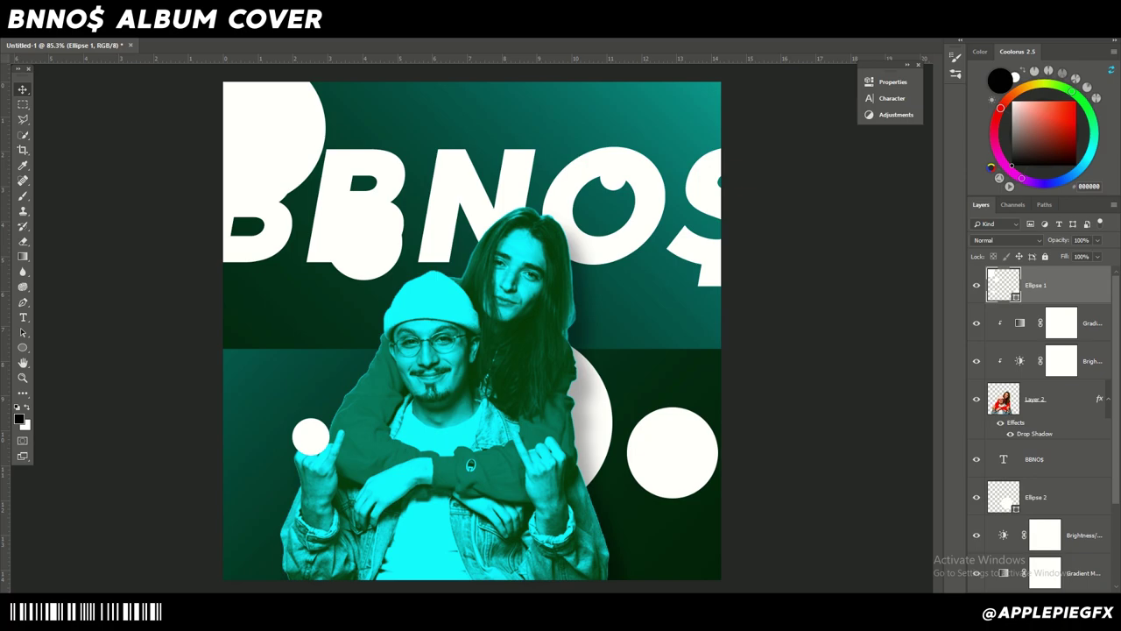
Duplicate the Ellipse 1 circles layer and give the copy a black Color Overlay at 100% opacity
key("ctrl+j")
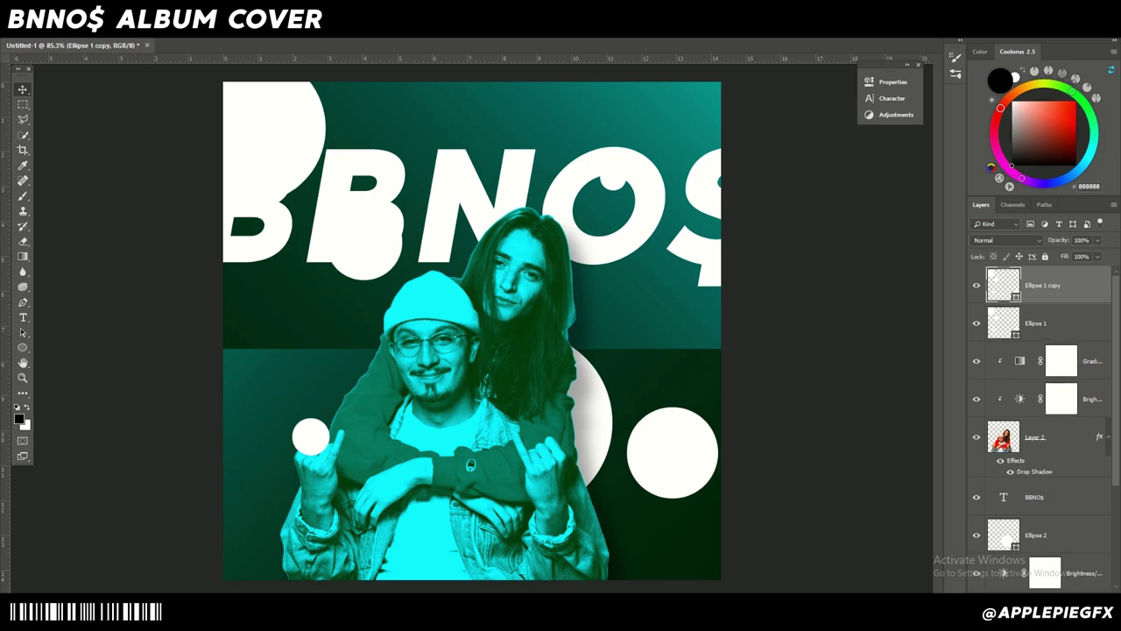
double_click(1075, 286)
left_click(681, 377)
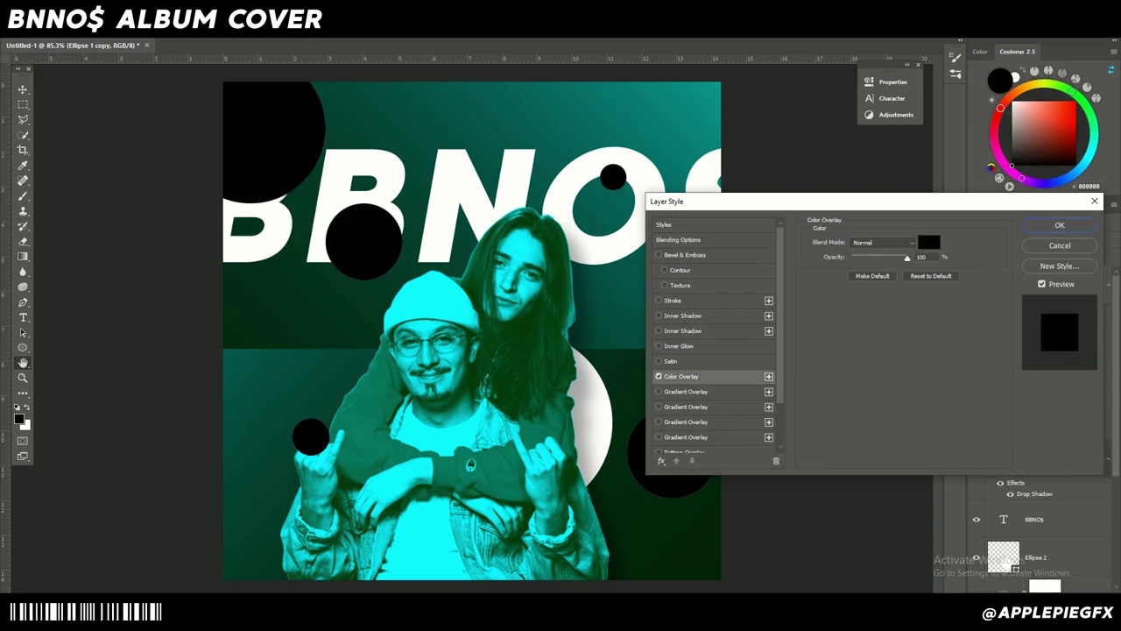
left_click(1059, 225)
Move the black circles copy between the men's photo and the BBNO$ text, and clip it to the text
left_click_drag(1042, 285, 1043, 506)
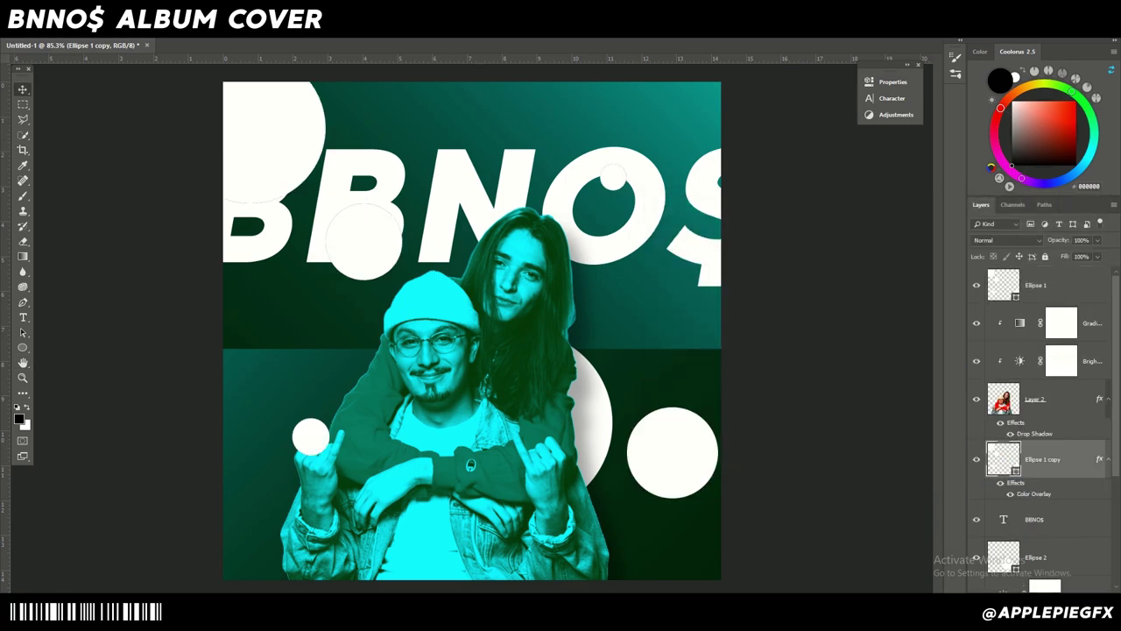
right_click(1054, 472)
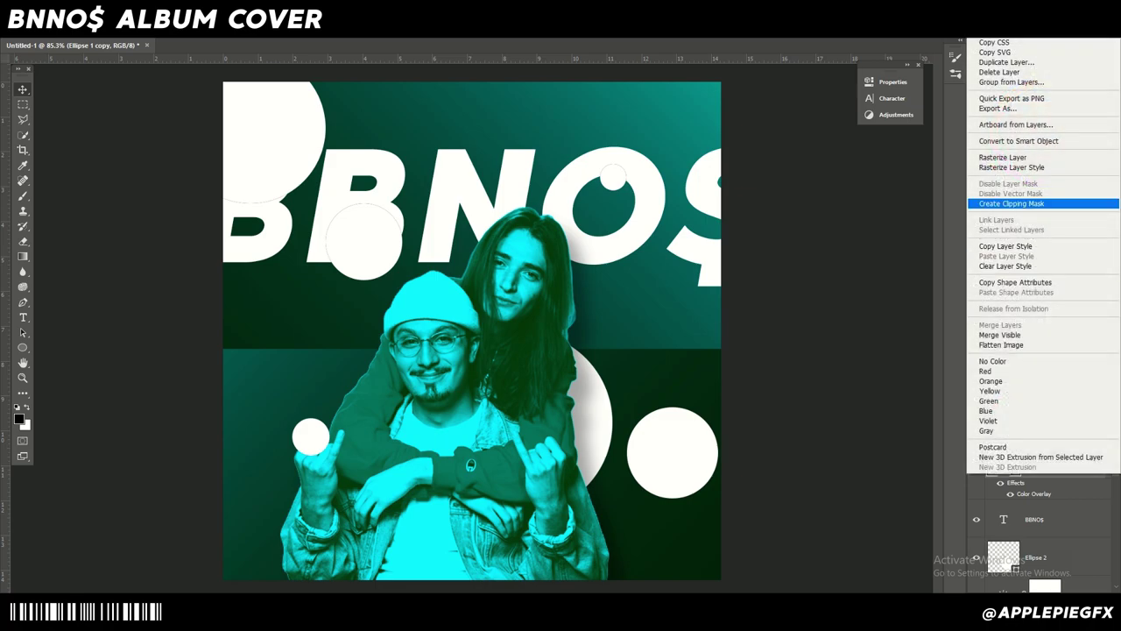
left_click(1012, 203)
key("ctrl+t")
mouse_move(290, 165)
left_mouse_down()
mouse_move(316, 171)
mouse_move(289, 205)
mouse_move(328, 195)
mouse_move(409, 251)
mouse_move(345, 170)
mouse_move(288, 164)
mouse_move(296, 155)
left_mouse_up()
key("Return")
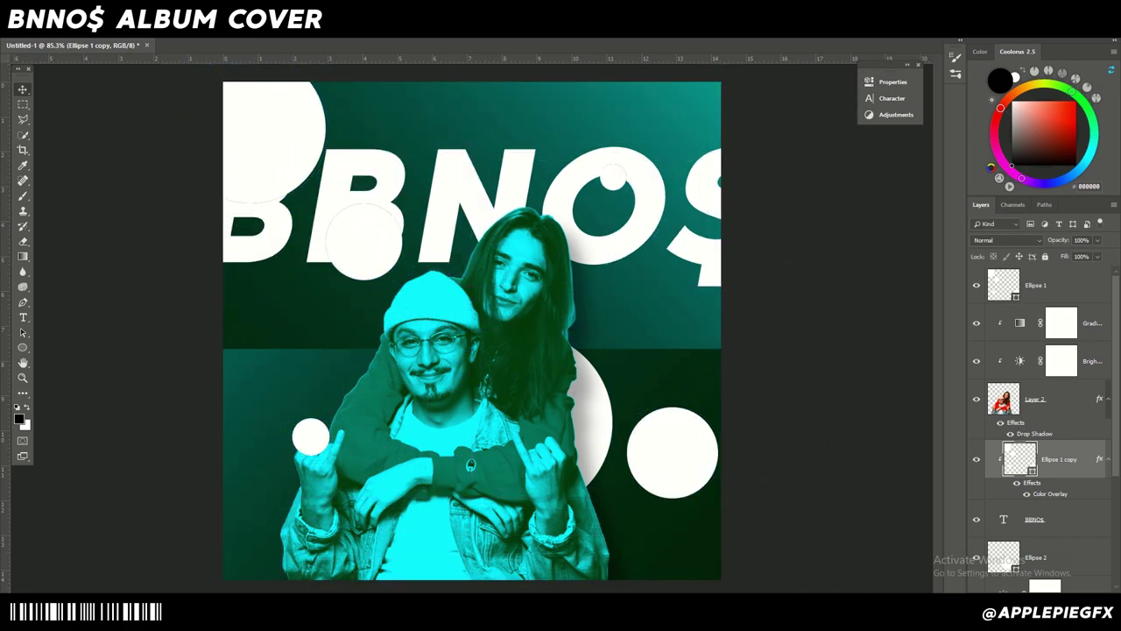
left_click(176, 8)
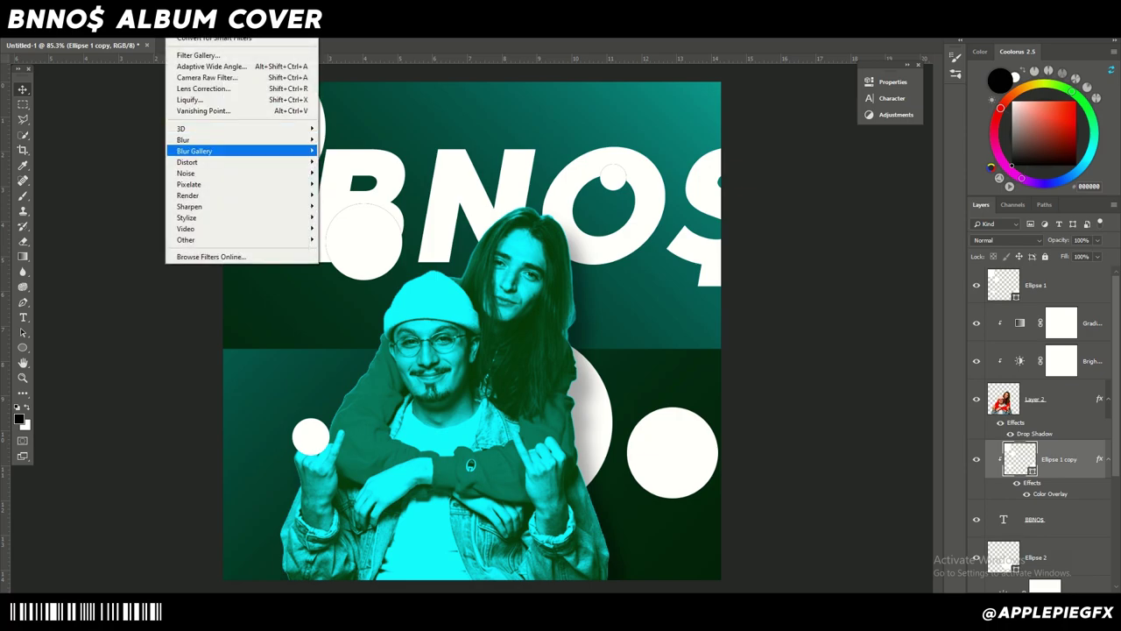
mouse_move(240, 140)
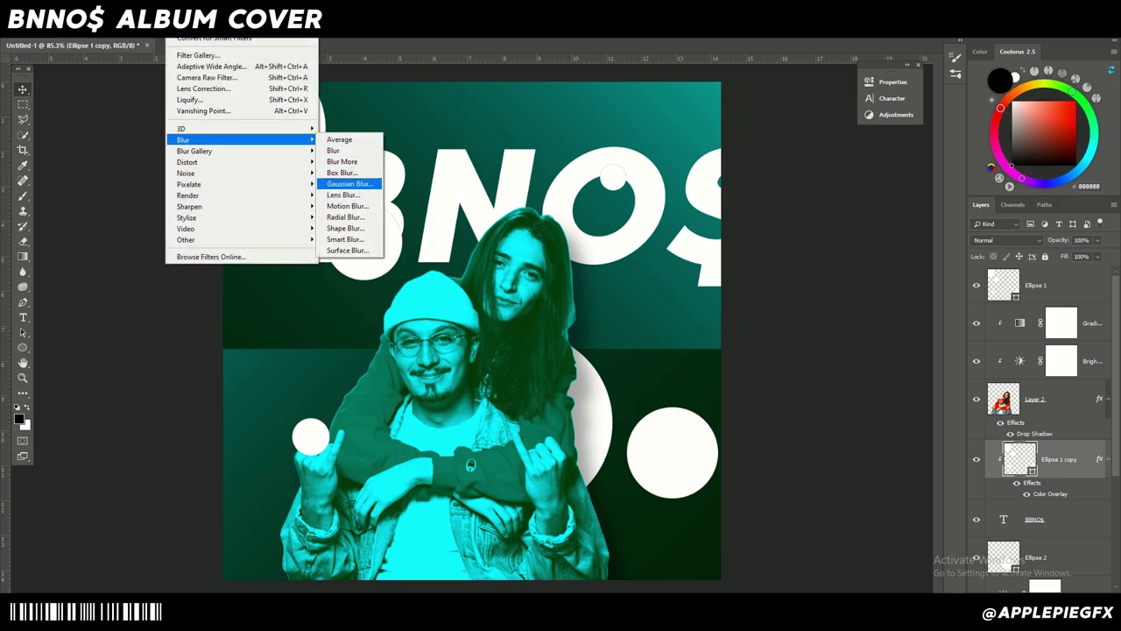
key("Return")
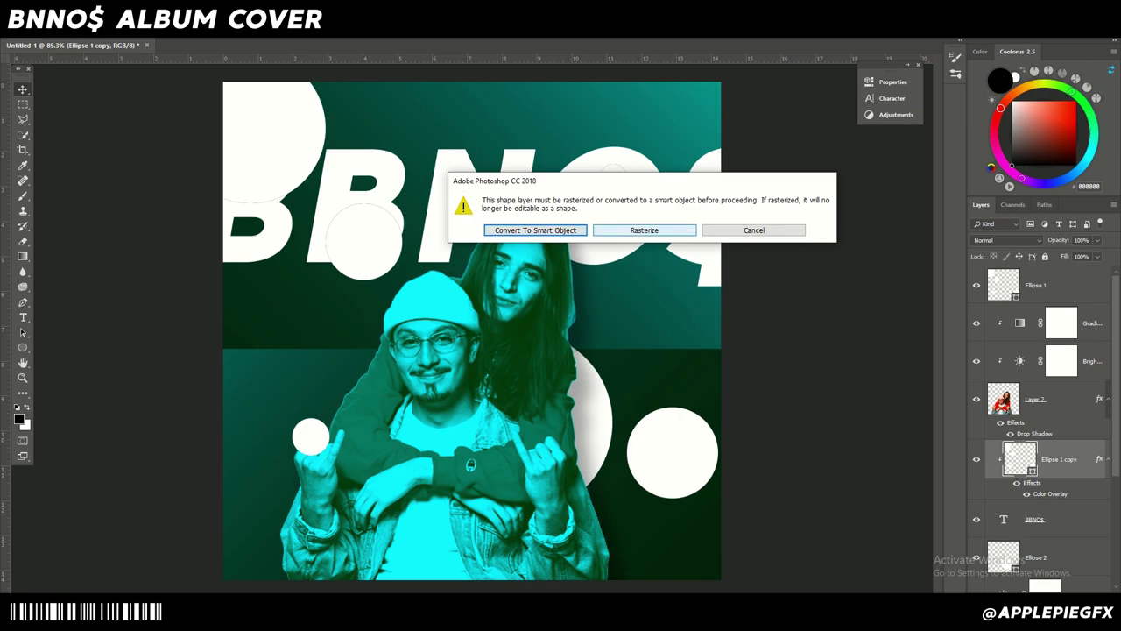
key("Return")
key("Down")
key("Down")
key("Down")
key("Down")
key("Down")
key("Down")
key("Down")
key("Down")
key("Down")
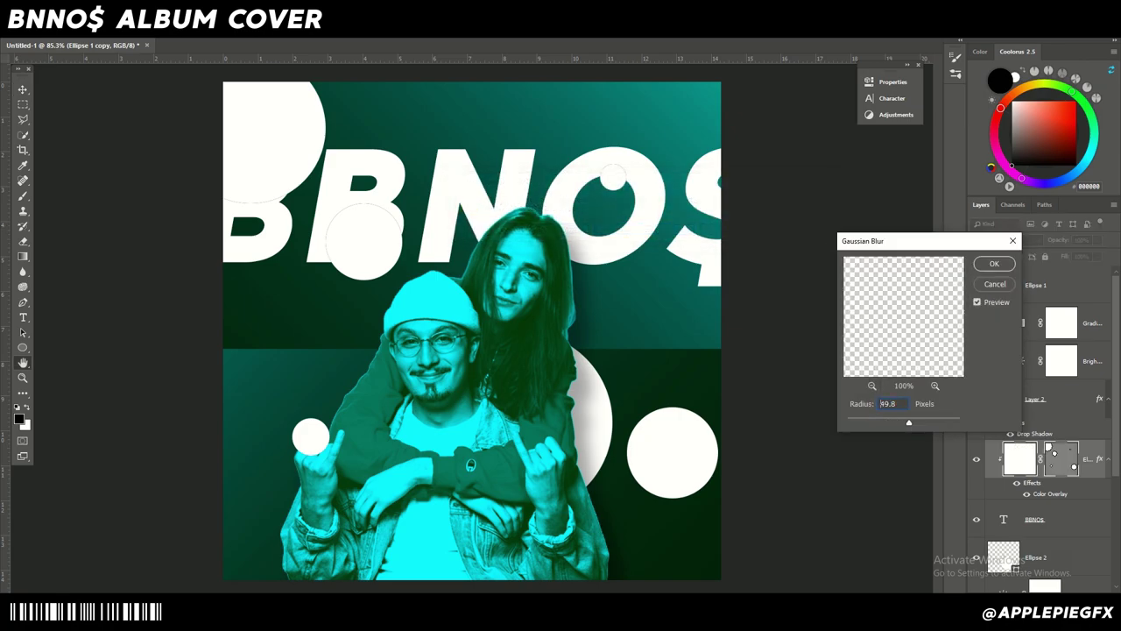
left_click_drag(876, 422, 889, 422)
key("Return")
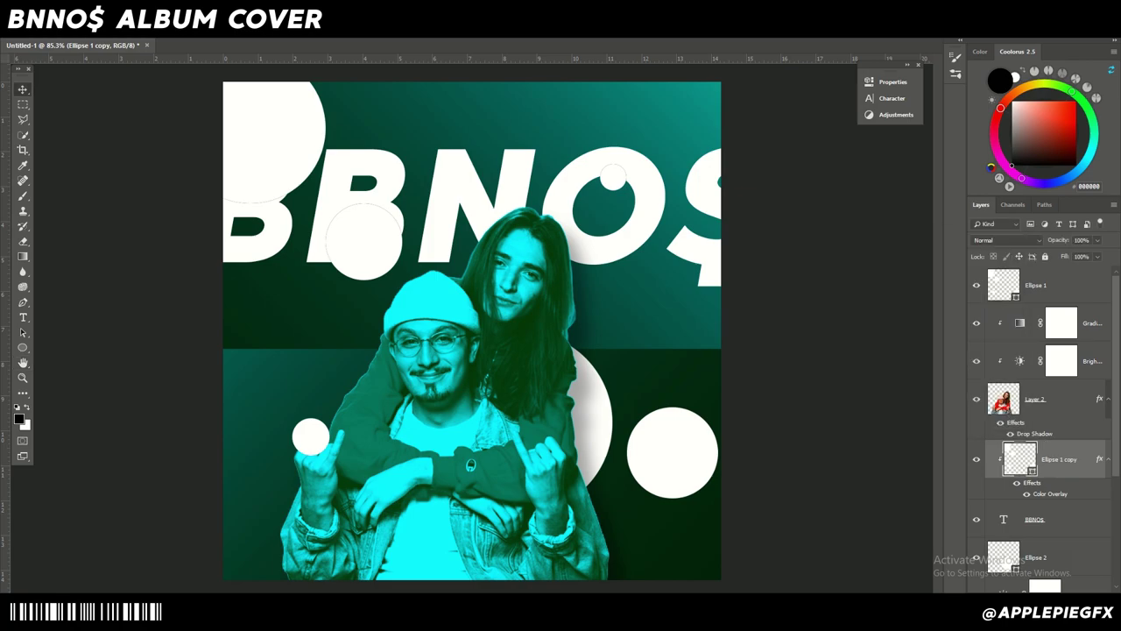
Rasterize the layer style of the black circles copy and apply a Gaussian Blur with a 19.4-pixel radius
right_click(1076, 459)
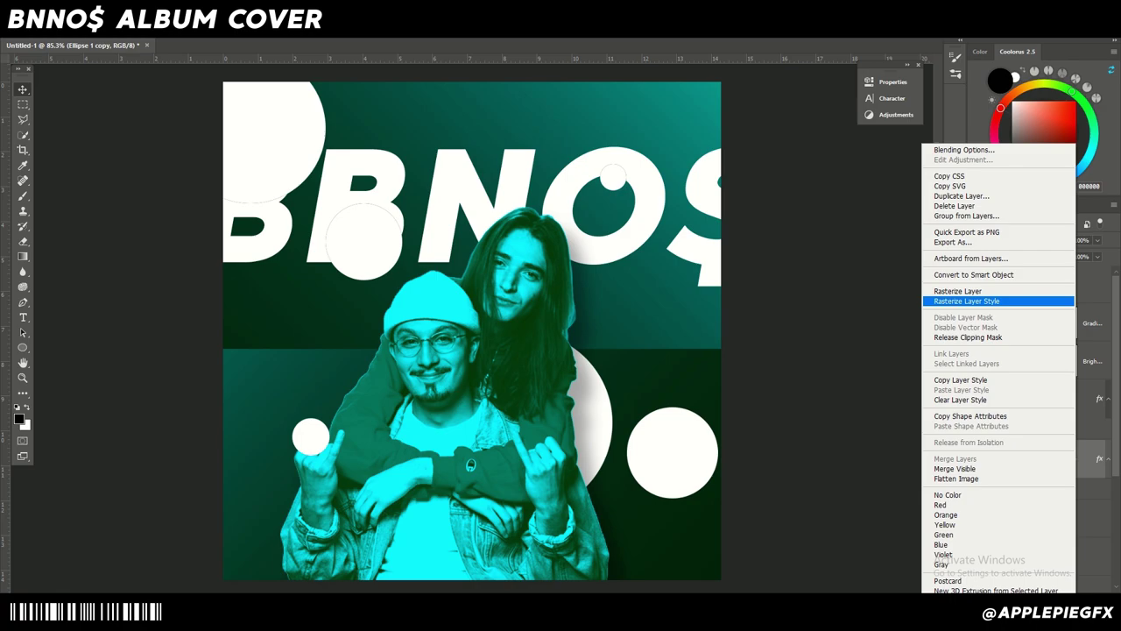
left_click(966, 301)
left_click(177, 8)
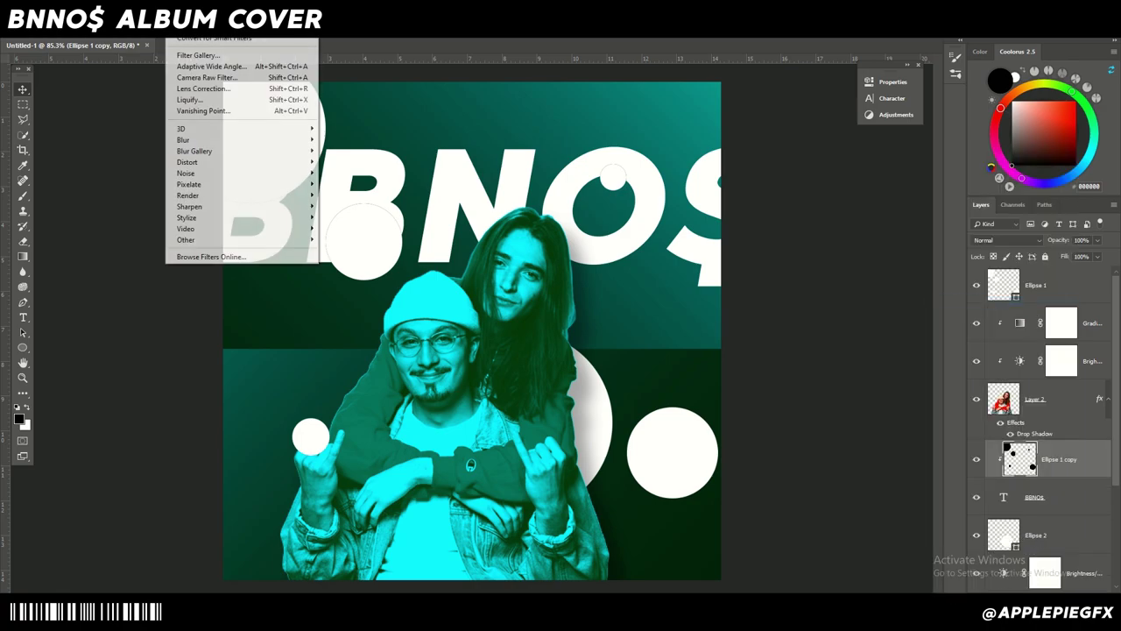
left_click(350, 183)
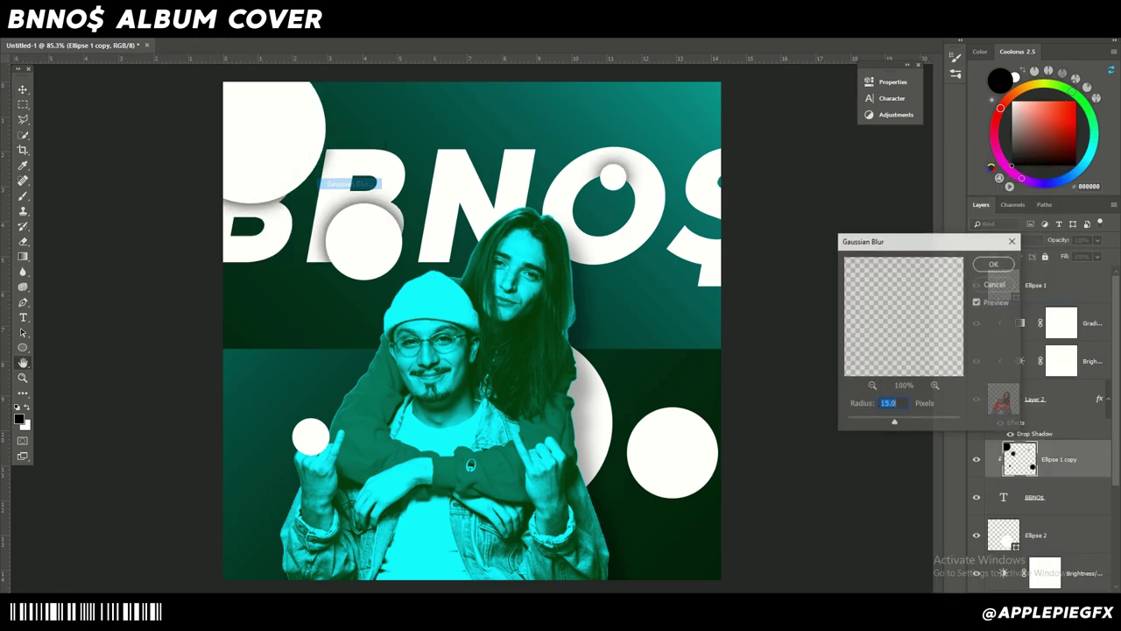
mouse_move(894, 423)
left_mouse_down()
mouse_move(908, 423)
mouse_move(895, 424)
left_mouse_up()
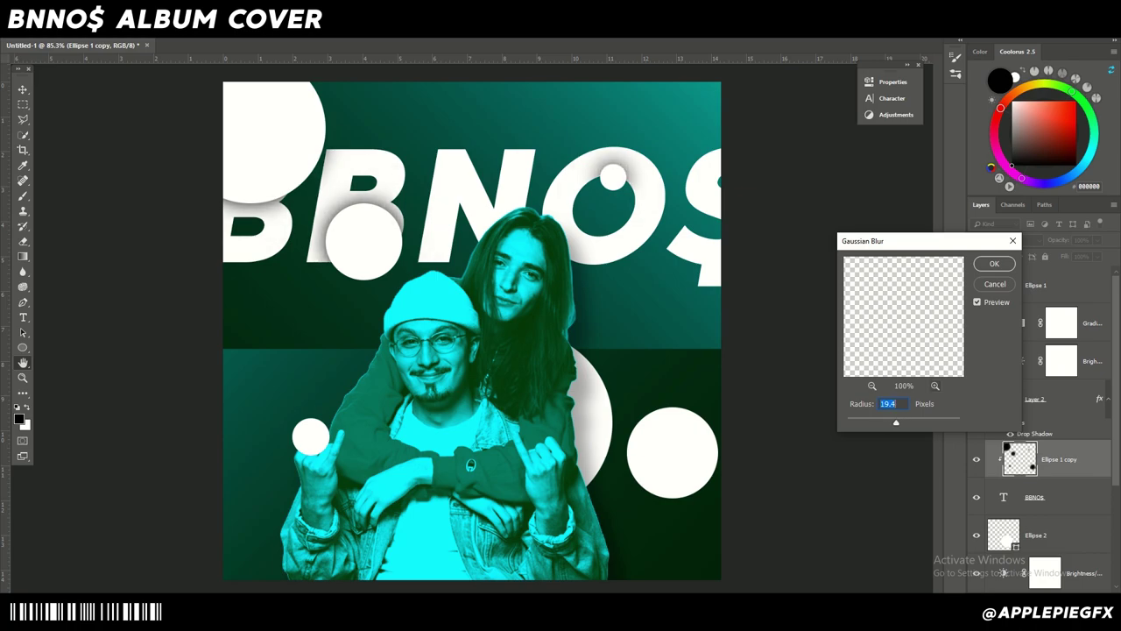
left_click(994, 264)
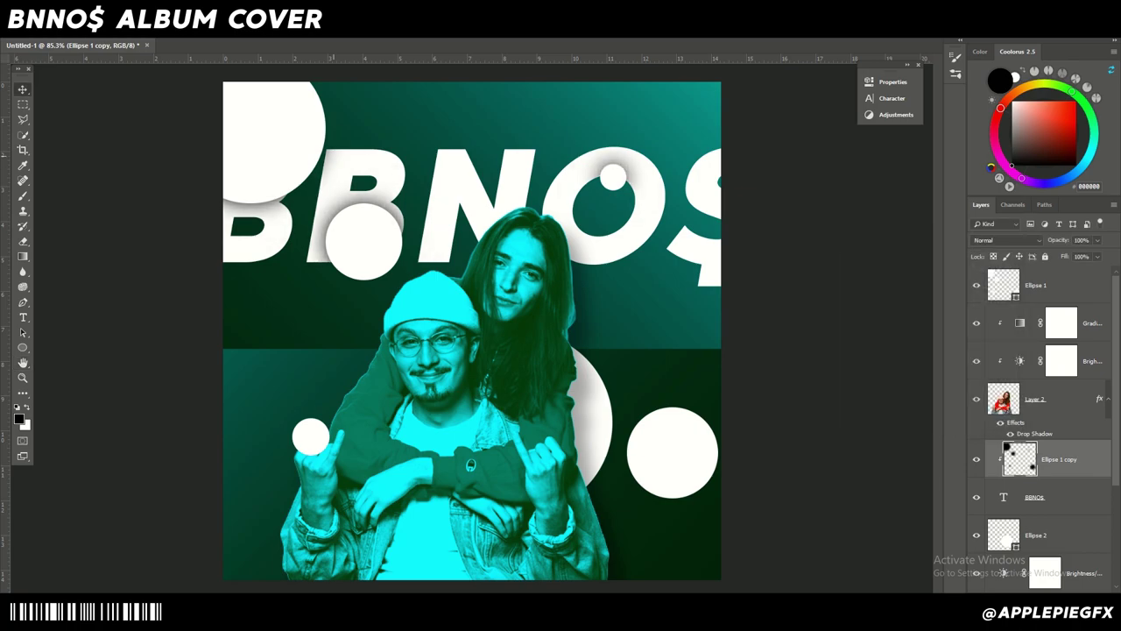
Shift the blurred circle shadows slightly down and to the right, and lower their layer opacity to 83%
key("ctrl+t")
left_click_drag(306, 144, 315, 156)
key("Return")
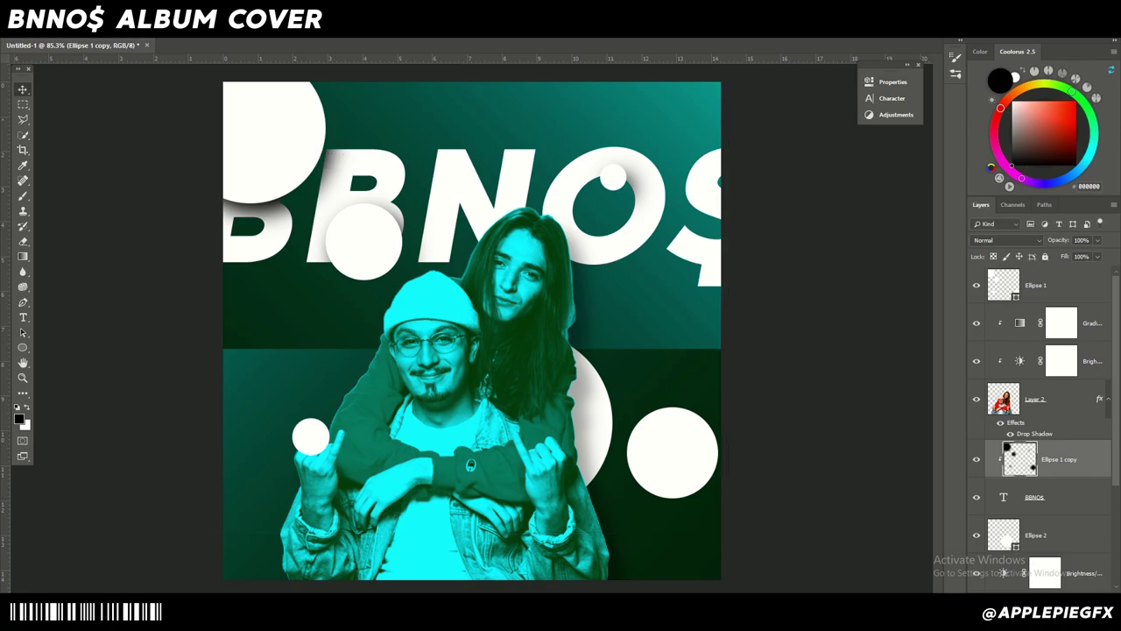
left_click_drag(1058, 240, 1049, 240)
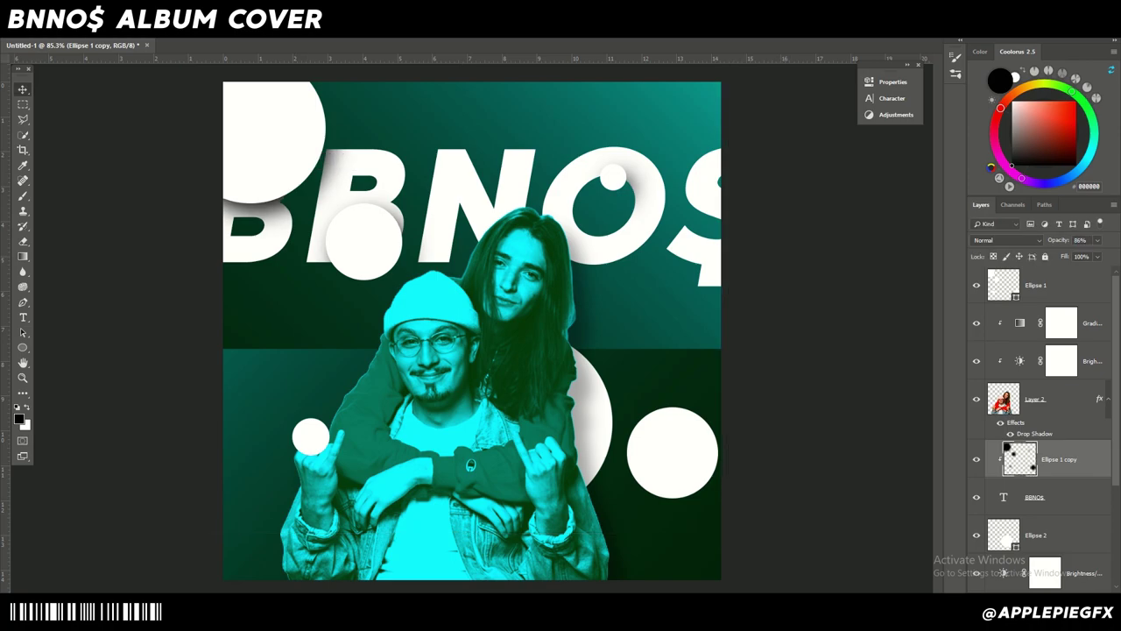
Open the available adjustments for adding an adjustment layer above the clipped circle shadows
scroll(573, 353, "down", 6)
scroll(472, 330, "up", 4)
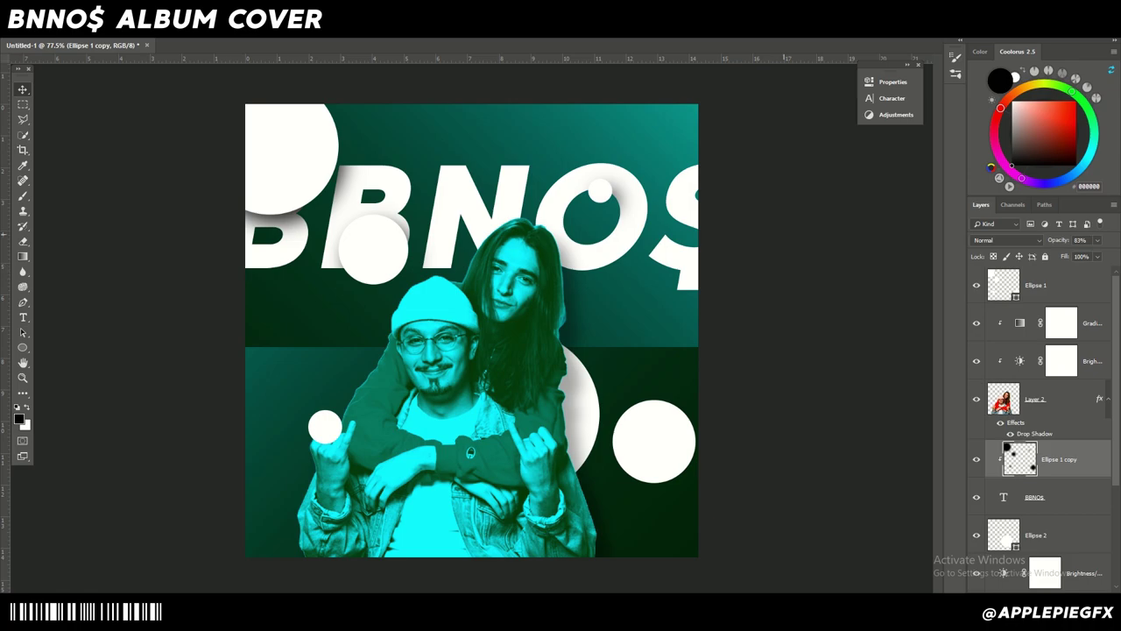
left_click(895, 115)
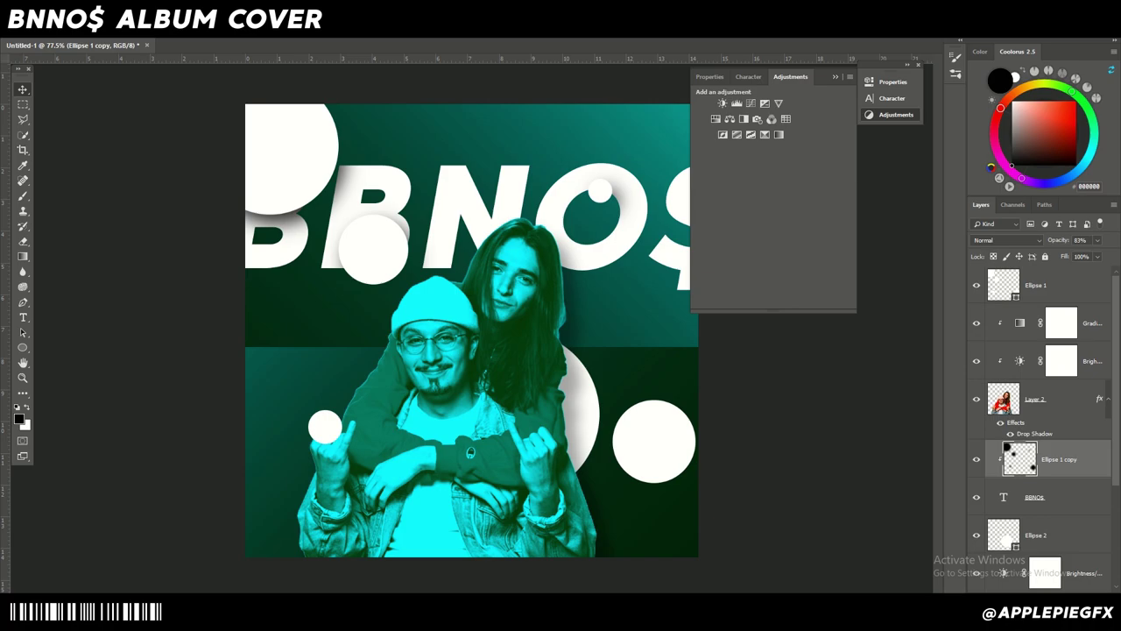